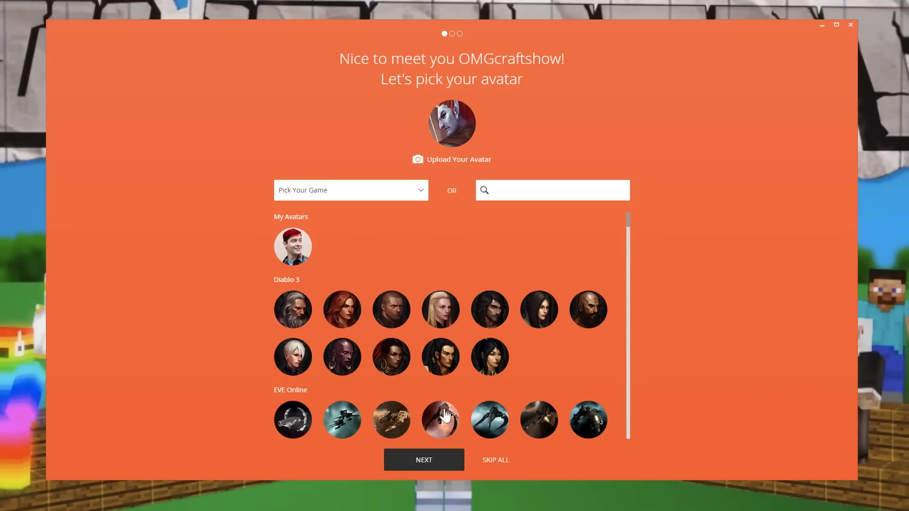
- Finish the account setup with the preselected avatar, leaving friend list syncing off and the profile details blank
left_click(433, 464)
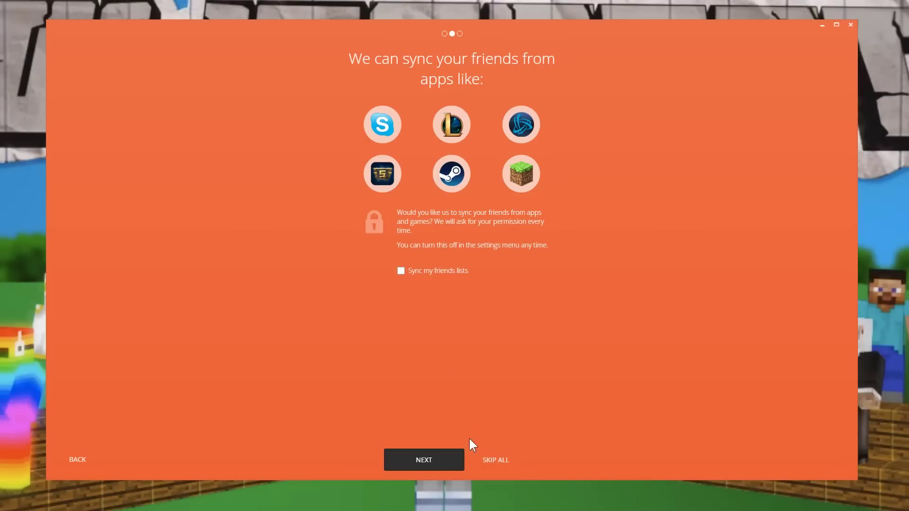
left_click(434, 459)
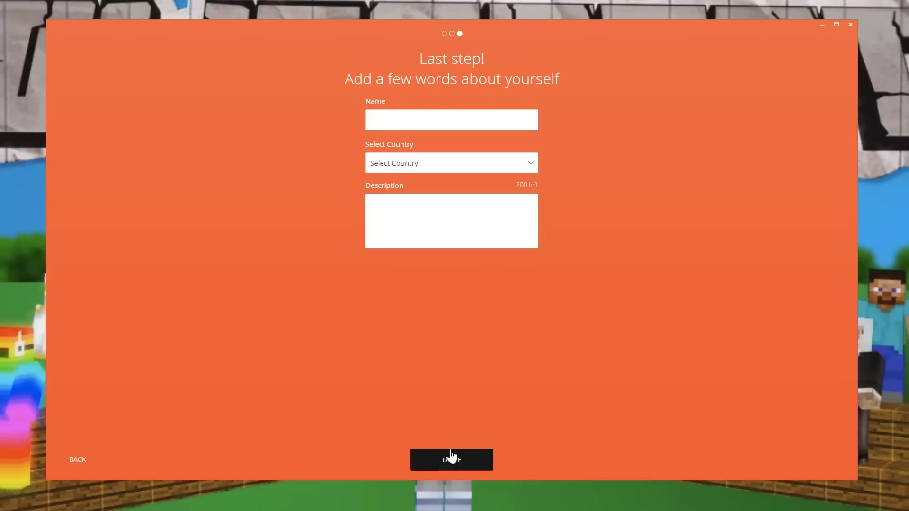
left_click(452, 459)
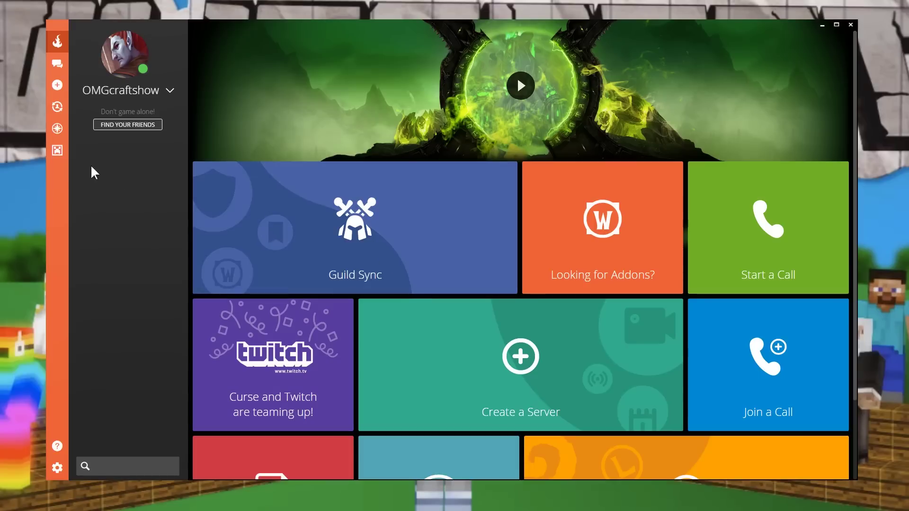
left_click(57, 154)
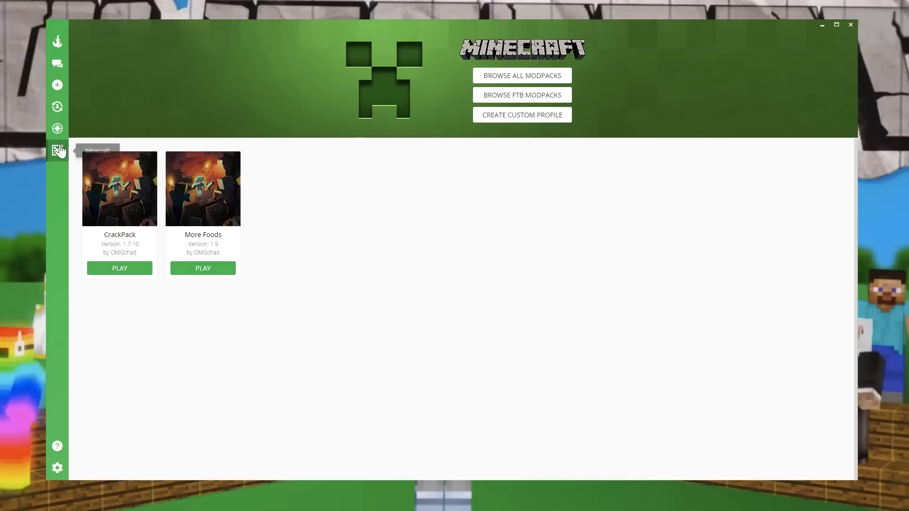
left_click(57, 42)
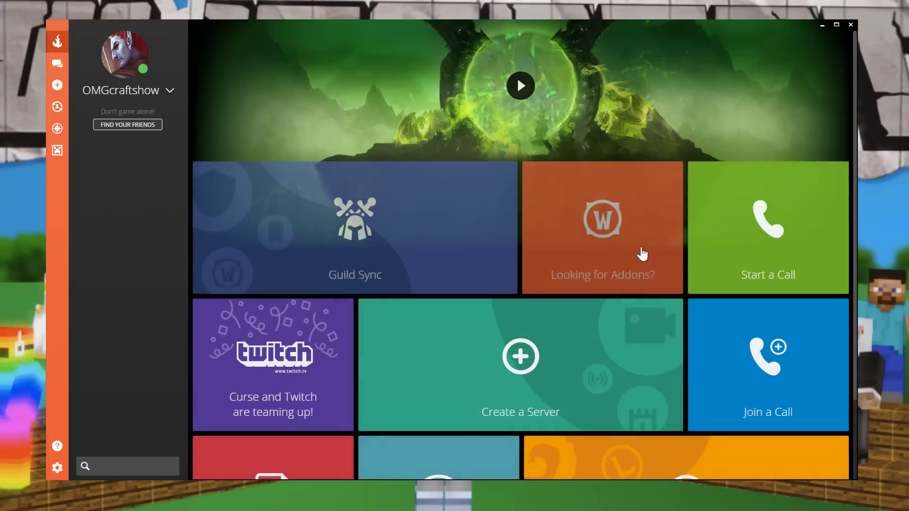
left_click(604, 232)
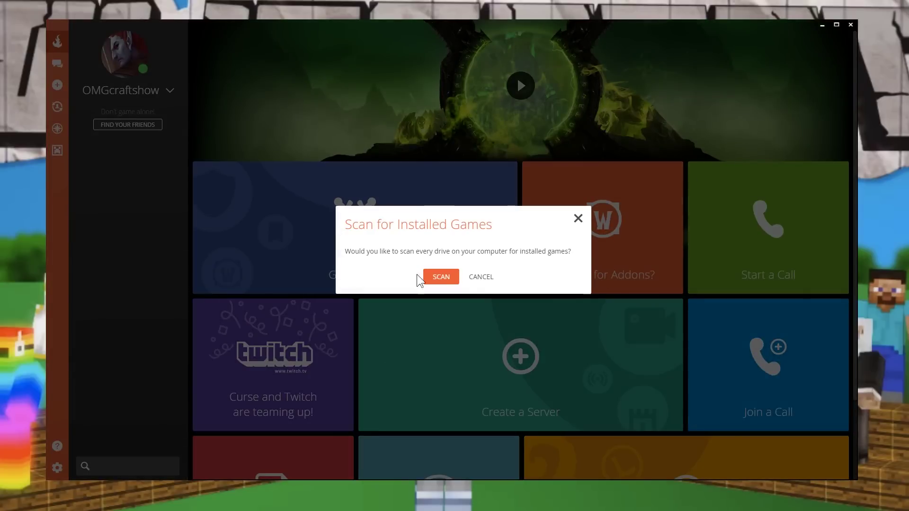
left_click(578, 219)
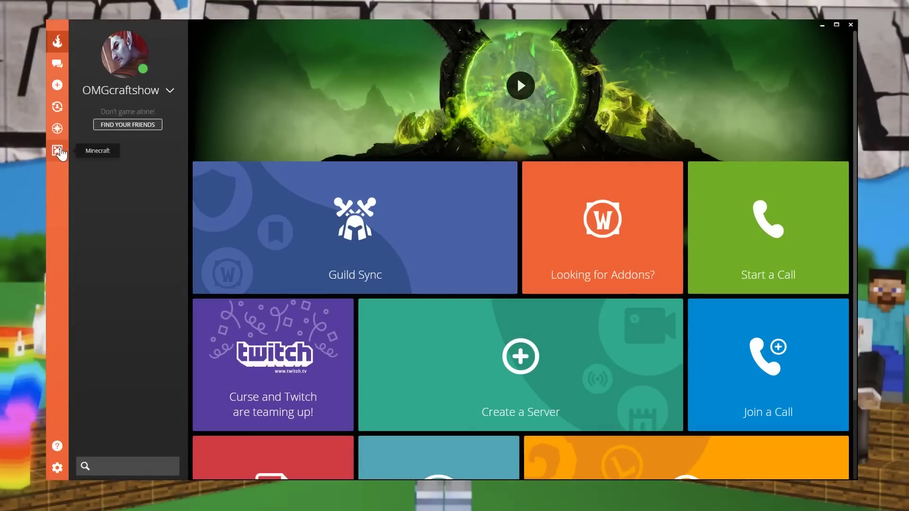
- In the Minecraft section, start a custom profile named OMGcraft and set its game version to 1.10
left_click(57, 151)
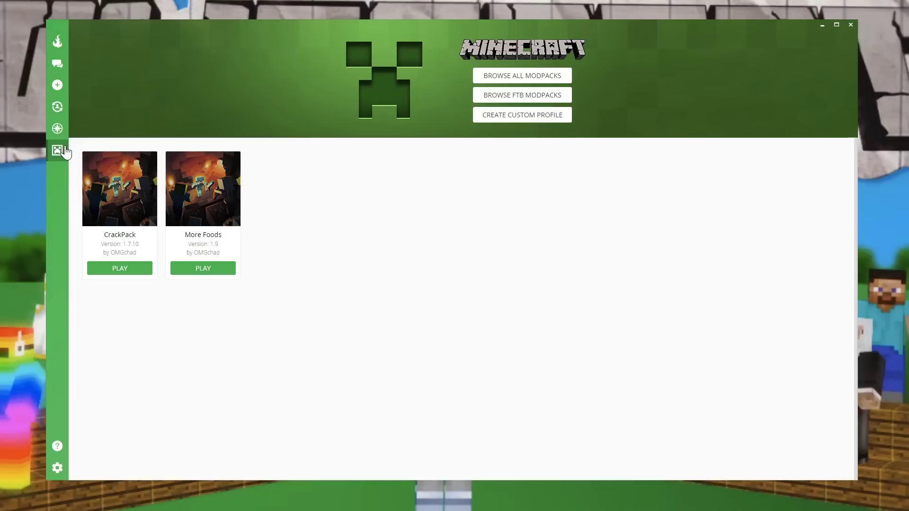
left_click(540, 124)
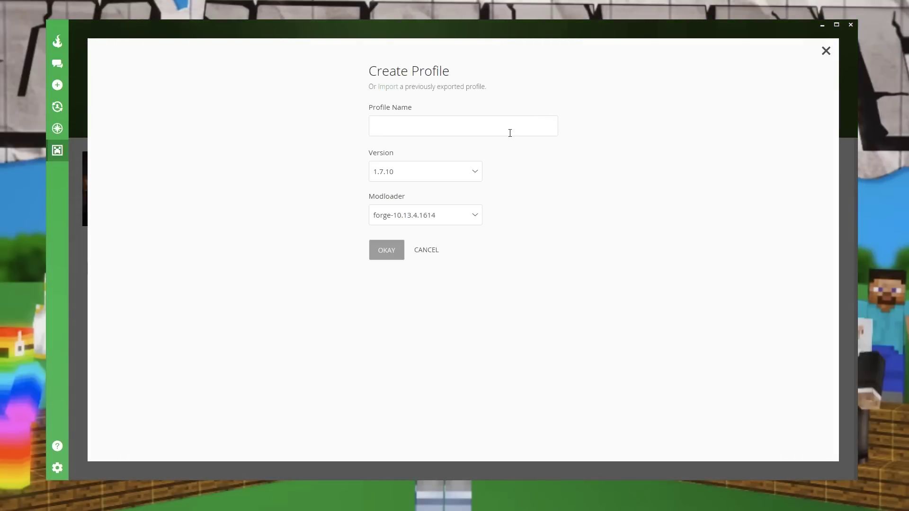
type("OMGcraft")
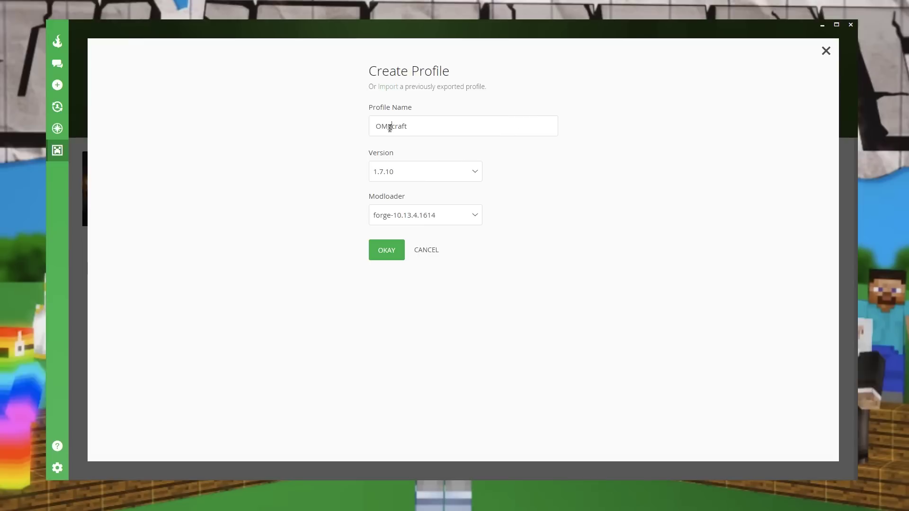
left_click(393, 170)
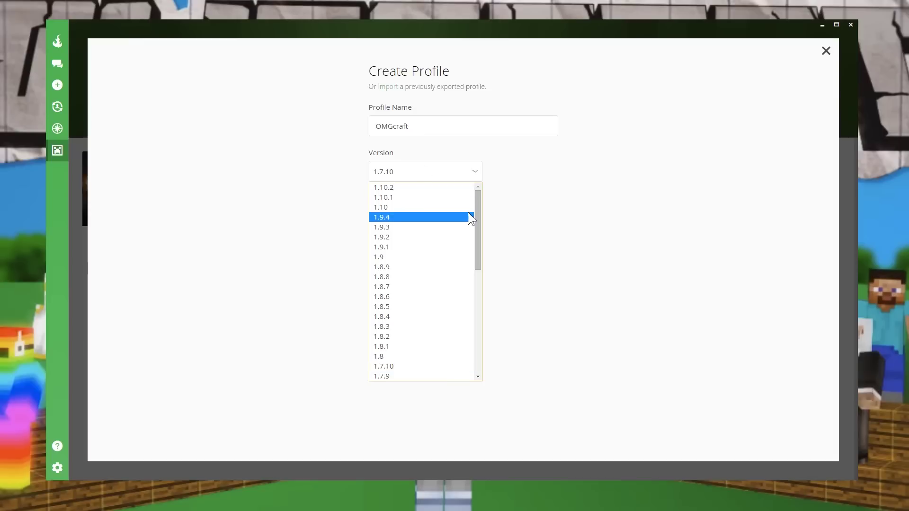
left_click_drag(478, 206, 477, 175)
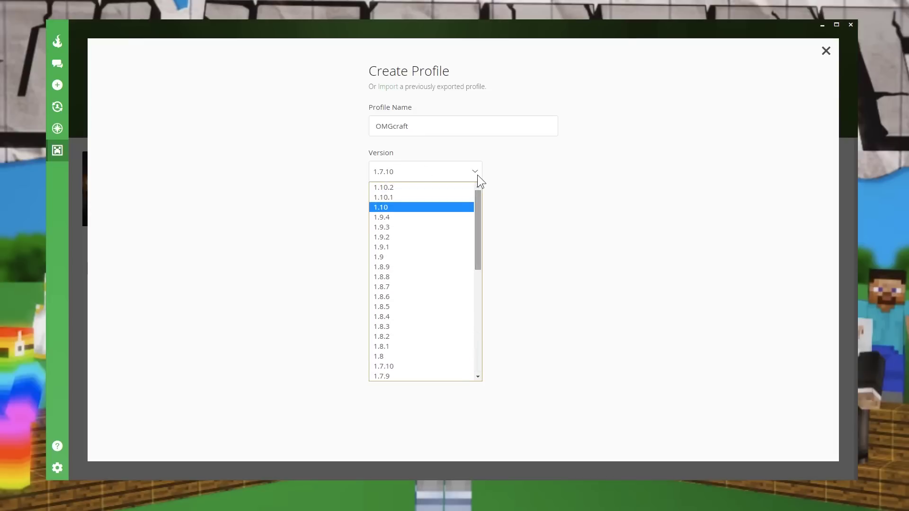
left_click(383, 207)
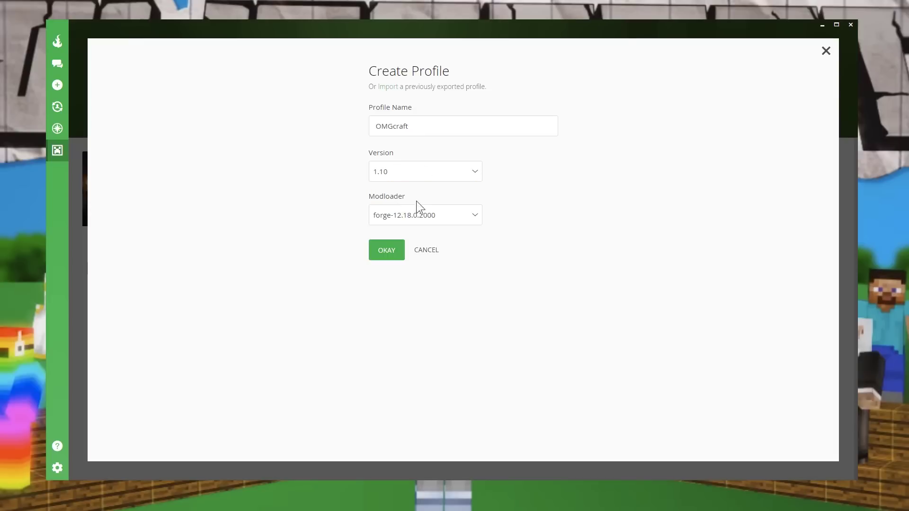
- Use forge-12.18.0.2000 as the modloader and create the OMGcraft profile
left_click(457, 217)
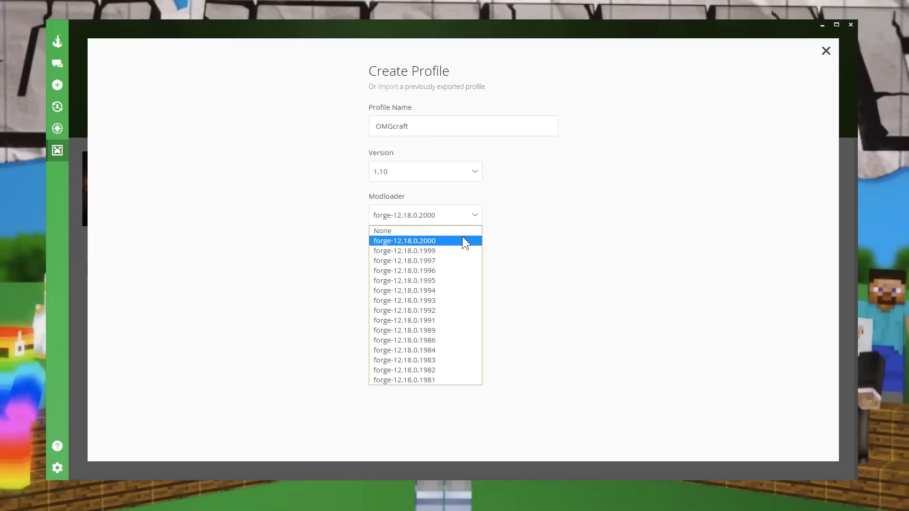
left_click(463, 239)
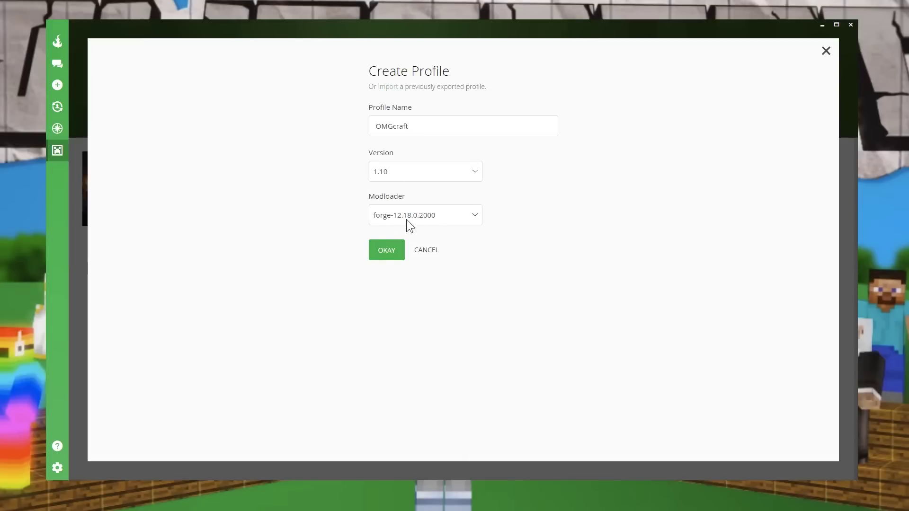
left_click(427, 217)
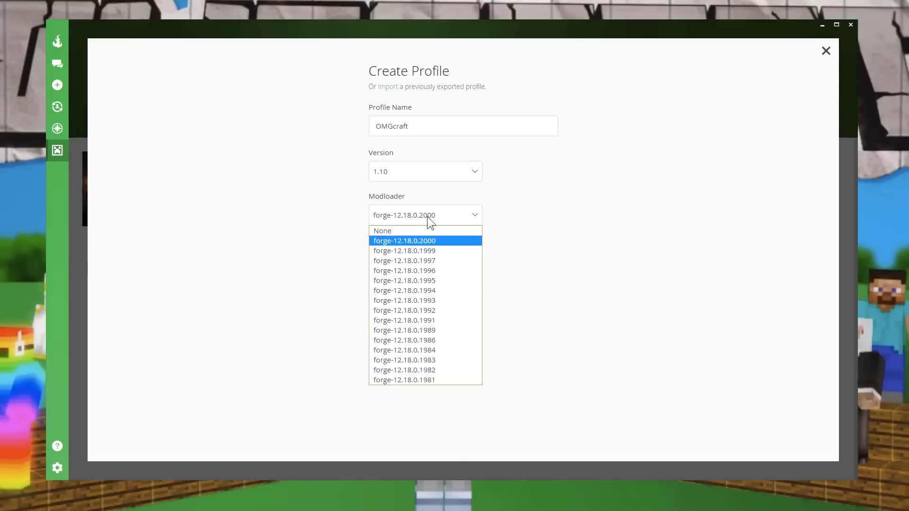
left_click(544, 235)
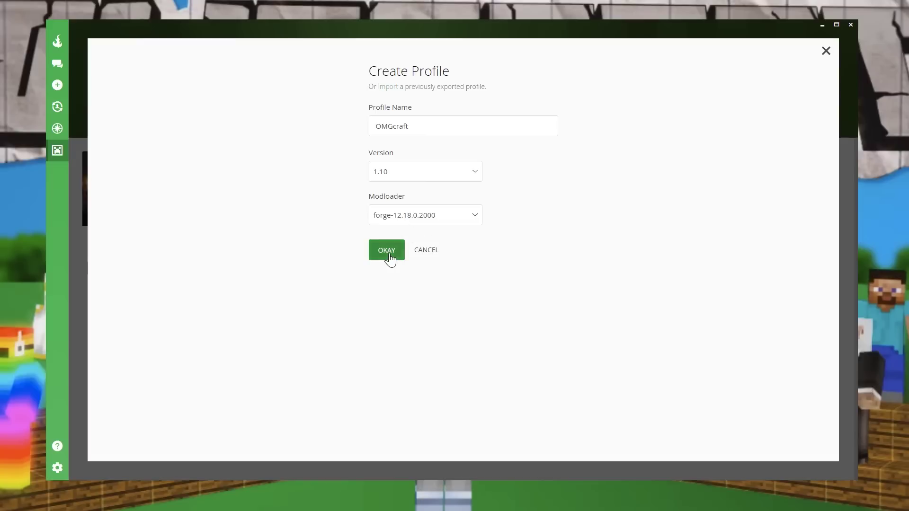
left_click(386, 251)
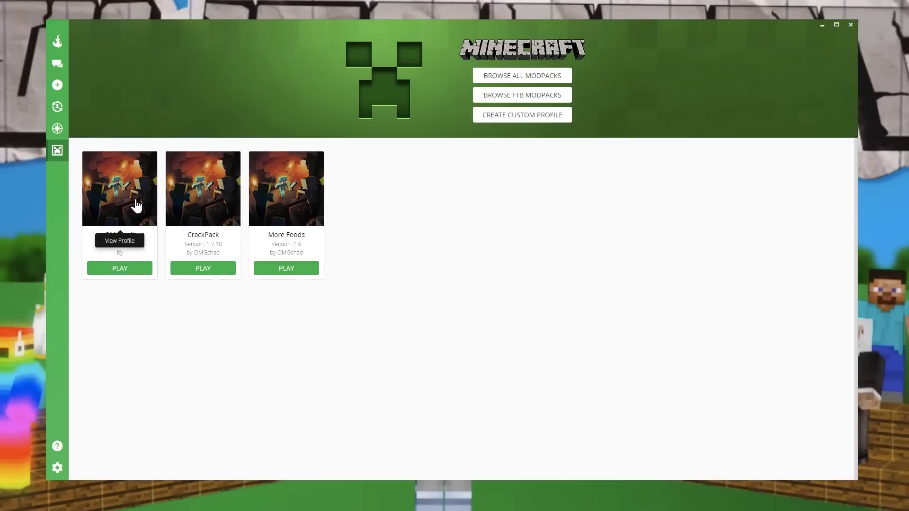
- Open the OMGcraft profile and look through its resource packs and maps
left_click(136, 205)
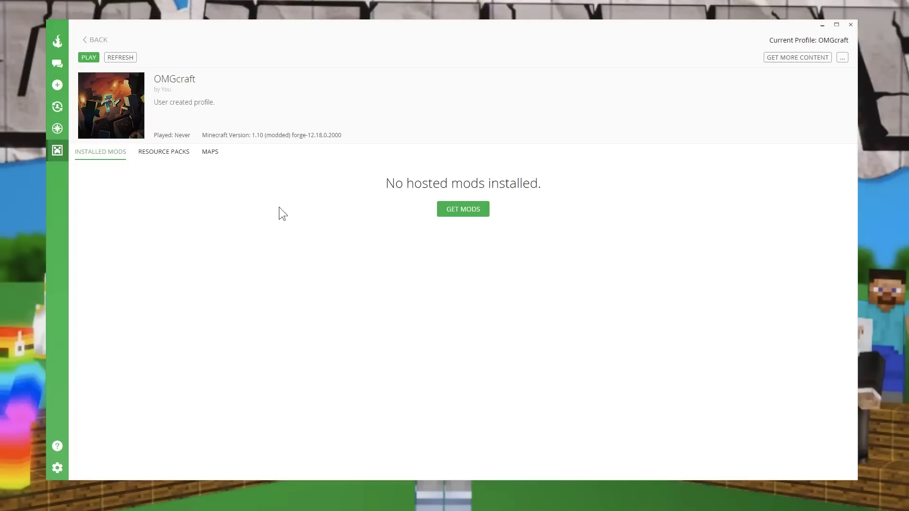
left_click(87, 39)
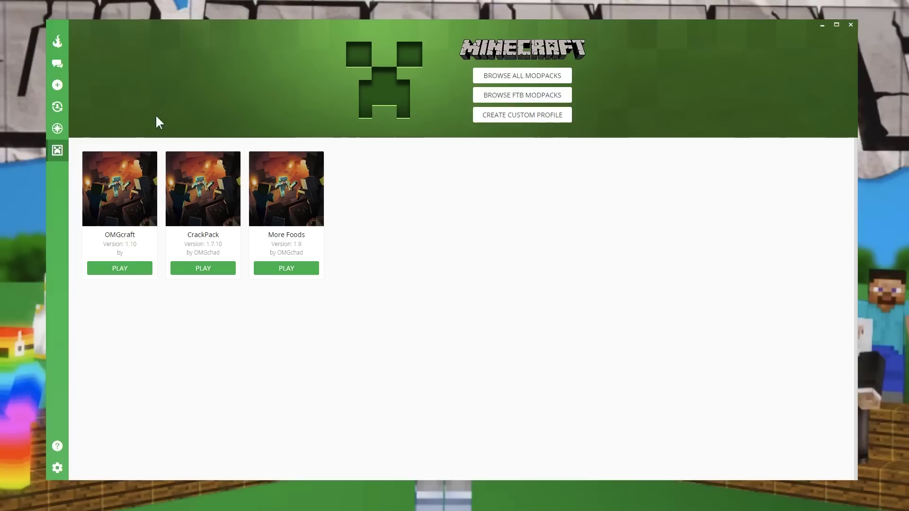
left_click(113, 201)
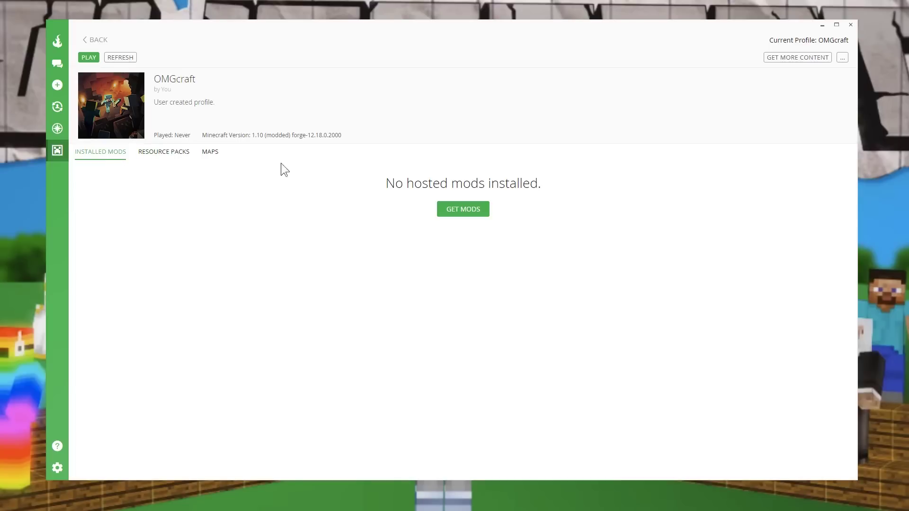
left_click(153, 153)
left_click(211, 153)
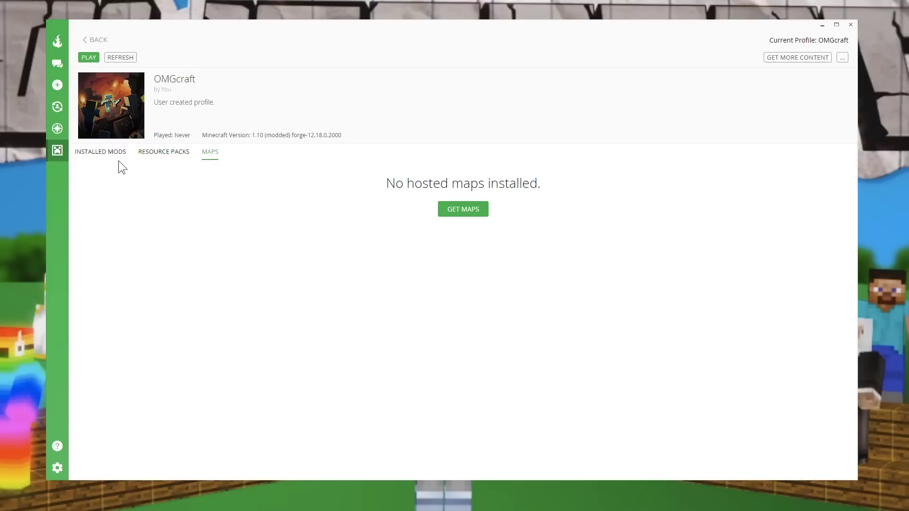
- Browse the mods available for the OMGcraft profile and install Tinkers Construct
left_click(104, 154)
left_click(461, 212)
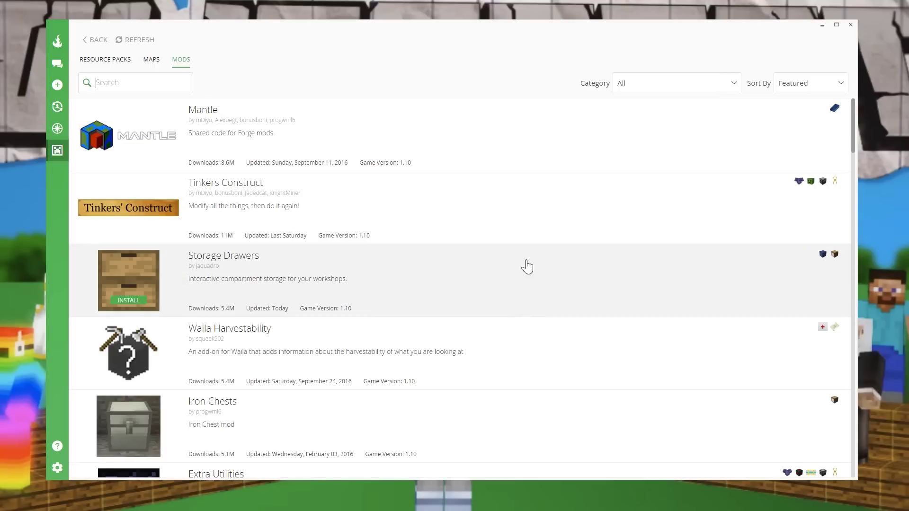
scroll(511, 213, "down", 8)
scroll(516, 216, "down", 17)
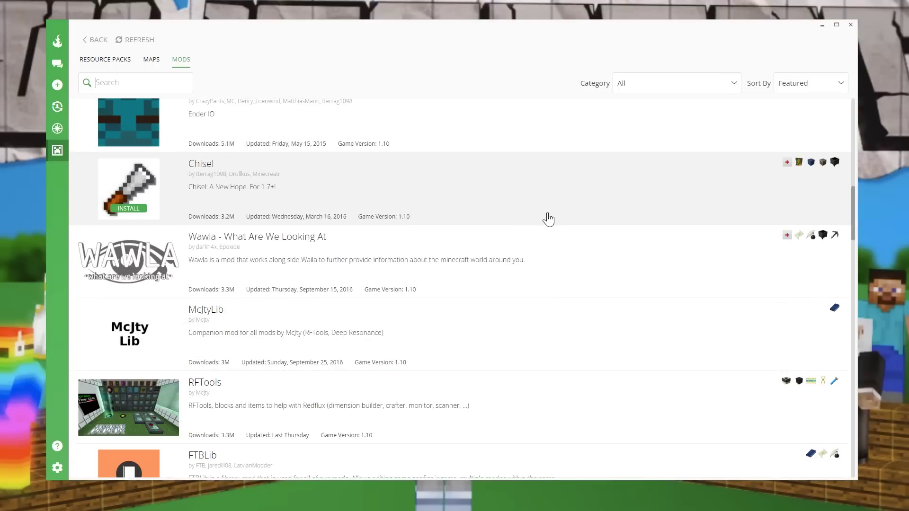
scroll(546, 248, "up", 20)
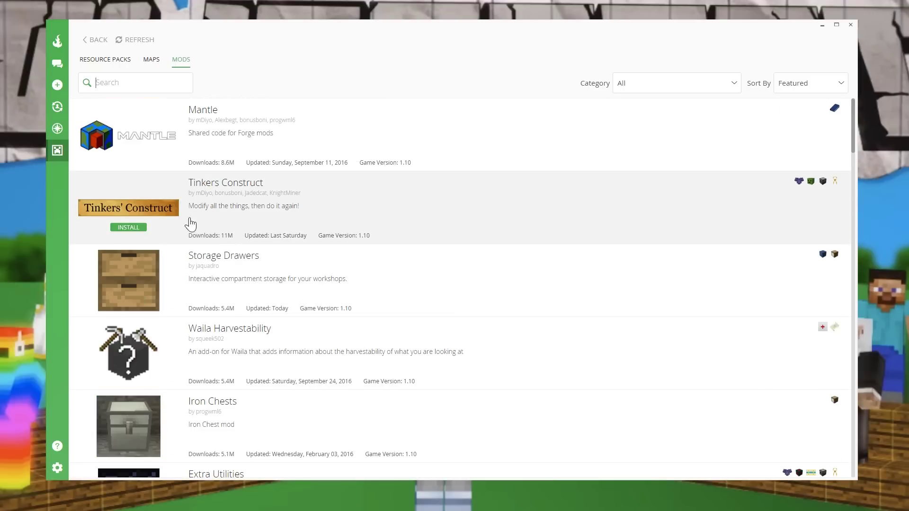
left_click(131, 228)
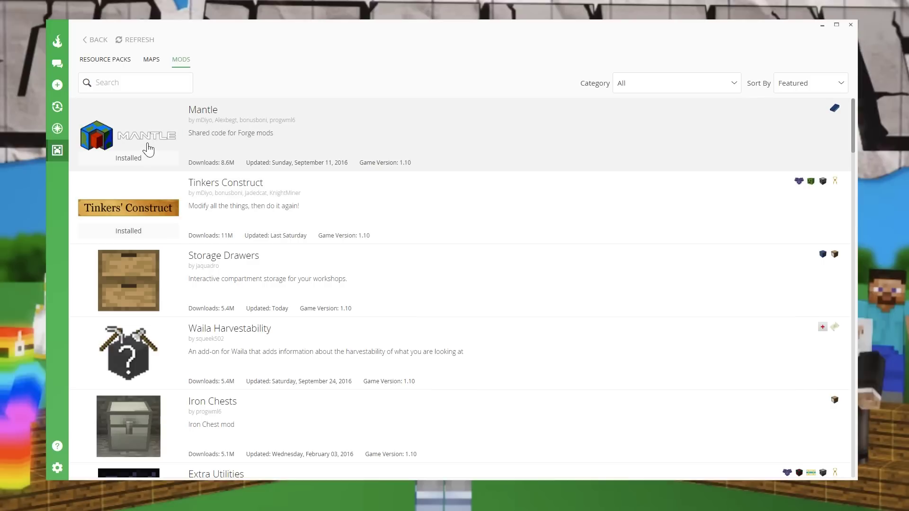
- Install the Waila Harvestability mod from the featured mods
mouse_move(346, 266)
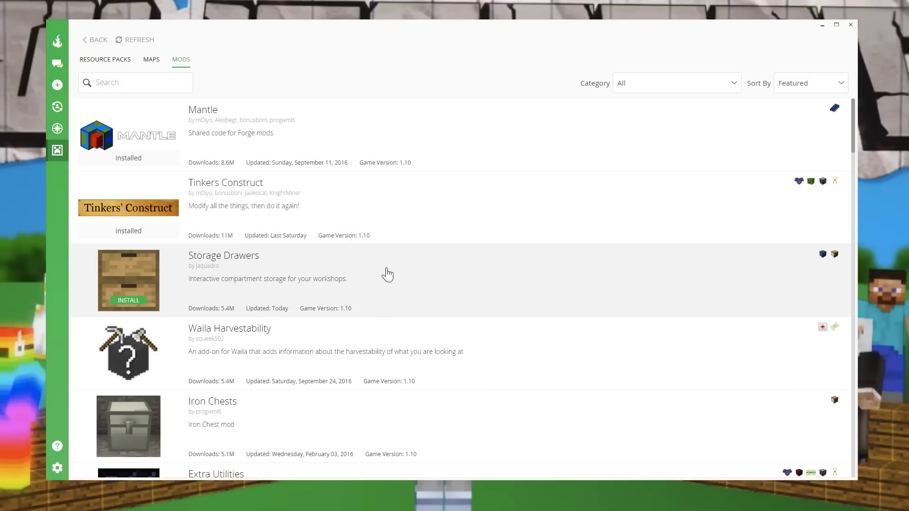
scroll(386, 276, "down", 4)
scroll(373, 250, "up", 3)
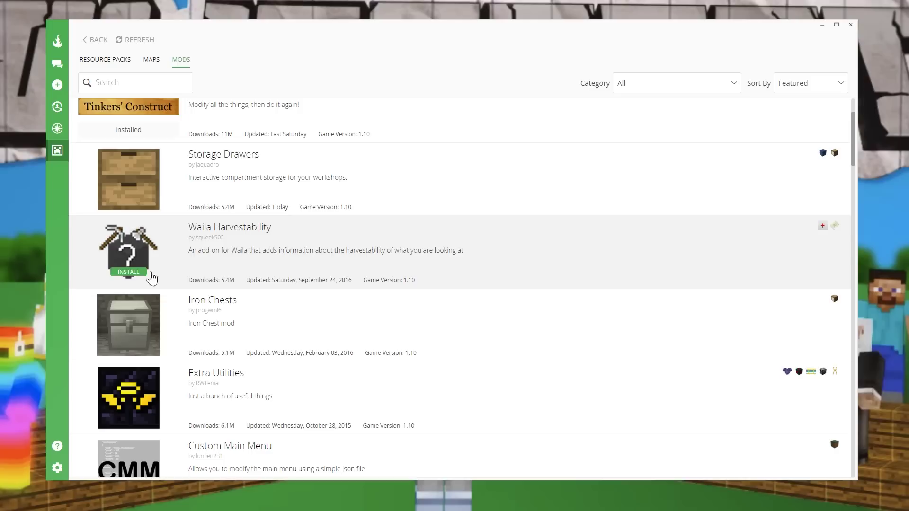
left_click(128, 272)
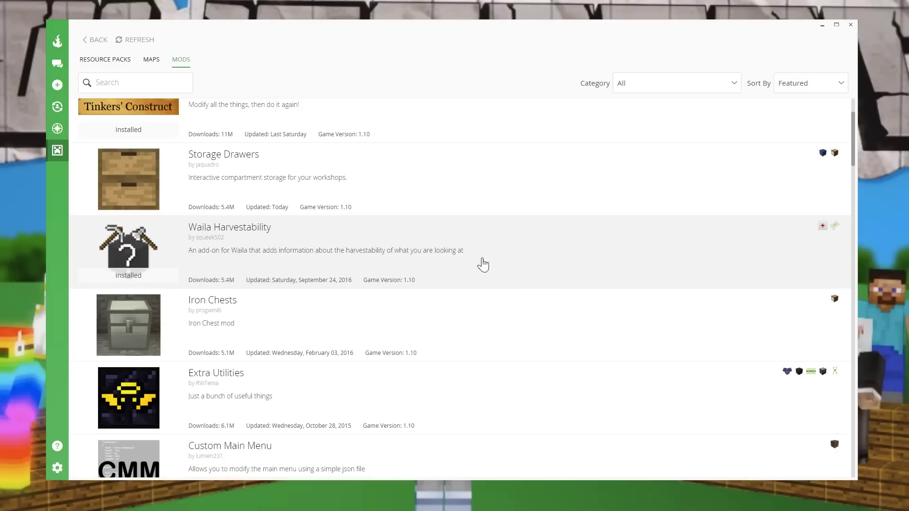
- Install the Ender IO, Chisel and Wawla - What Are We Looking At mods
scroll(421, 258, "down", 3)
scroll(366, 260, "down", 3)
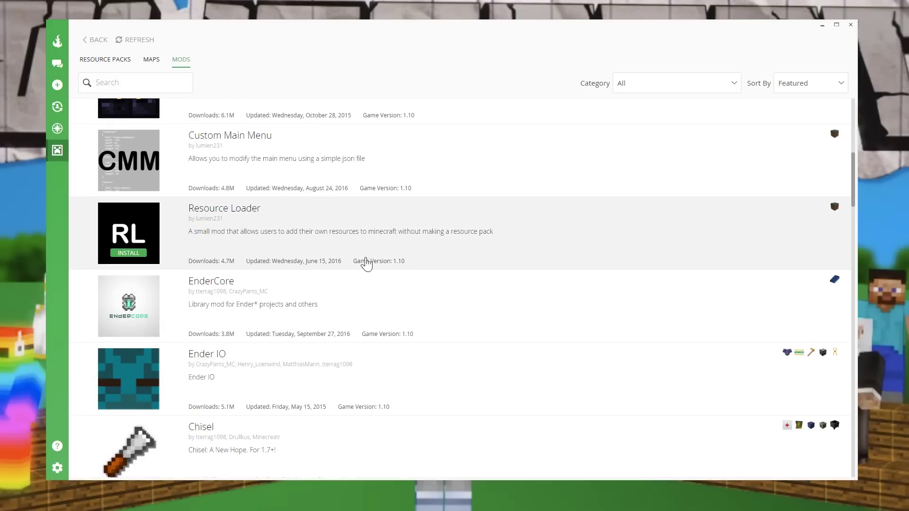
scroll(296, 314, "down", 3)
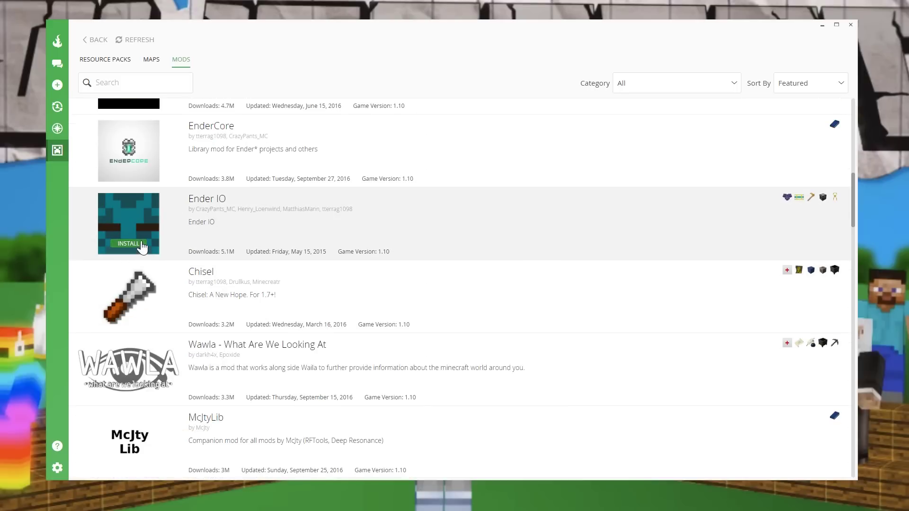
left_click(142, 246)
left_click(128, 316)
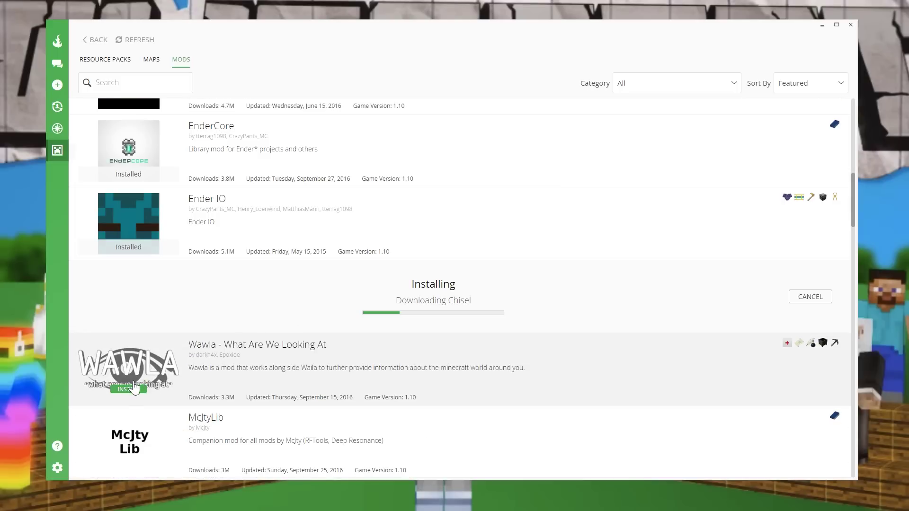
left_click(142, 388)
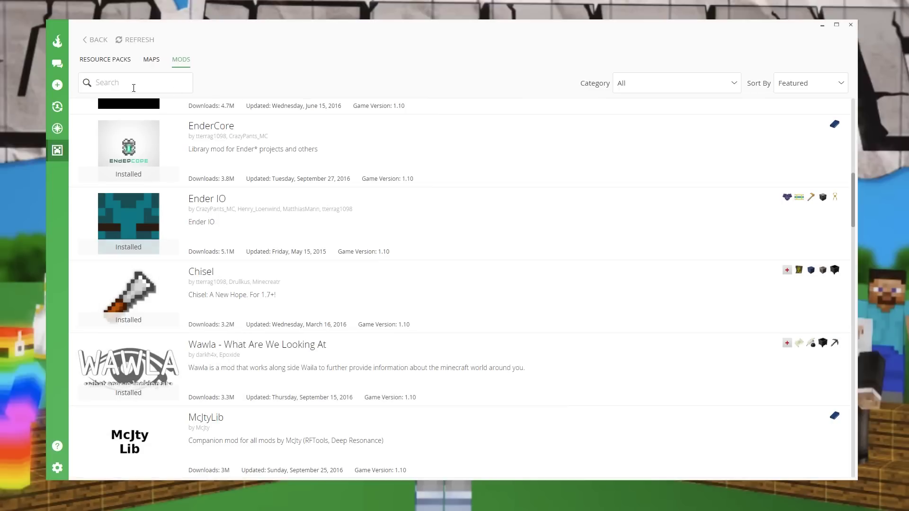
- Return to the OMGcraft profile's installed mods and disable Wawla - What Are We Looking At
scroll(170, 106, "up", 10)
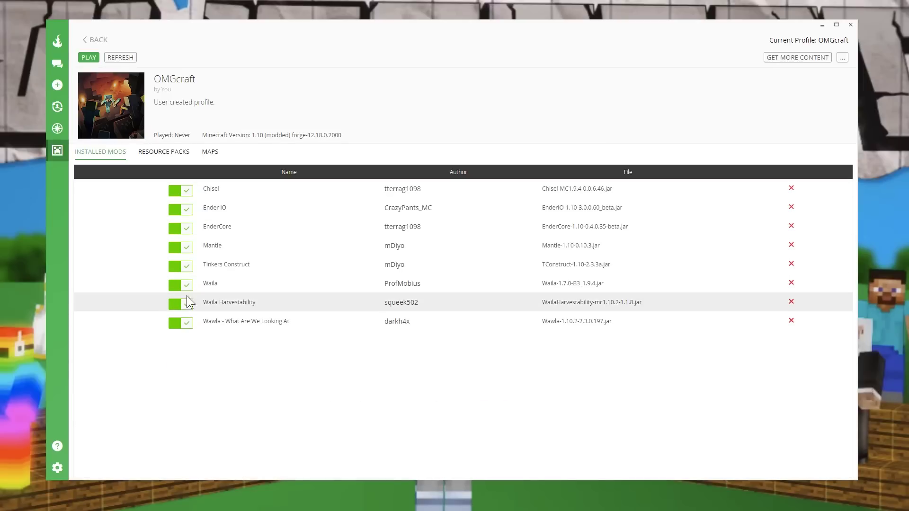
left_click(185, 325)
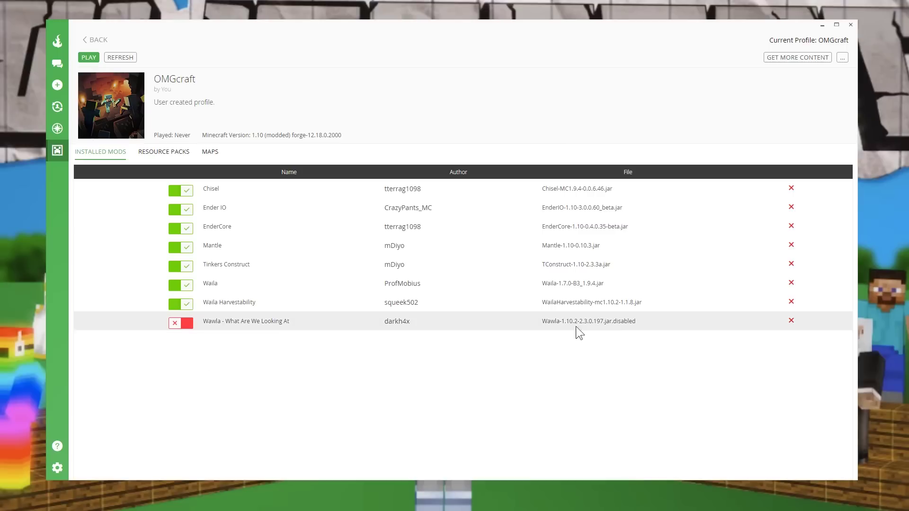
- Browse the resource packs available for the OMGcraft profile and install Soartex Fanver - Vanilla
left_click(163, 152)
left_click(466, 210)
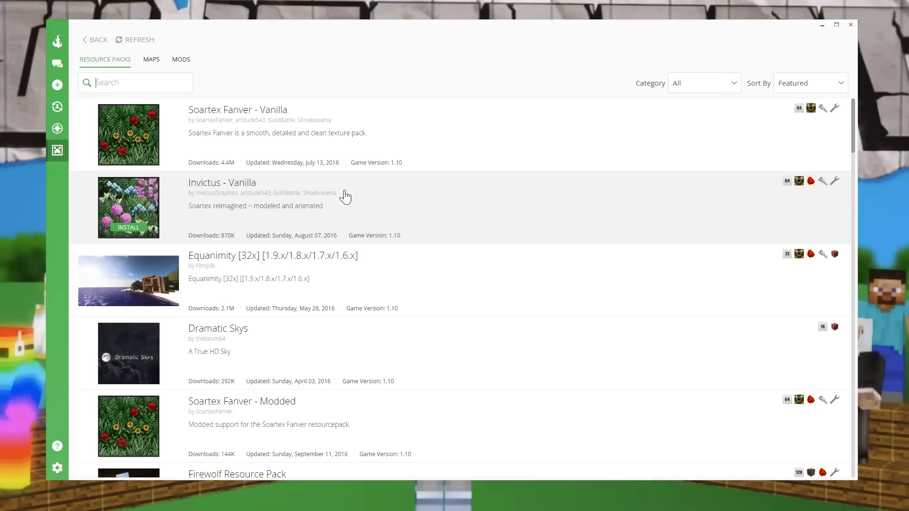
scroll(416, 161, "down", 10)
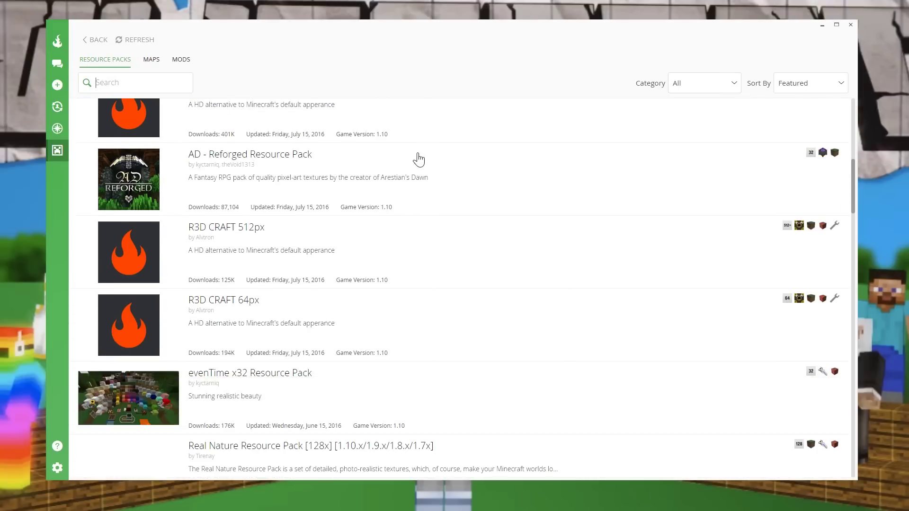
scroll(424, 237, "up", 10)
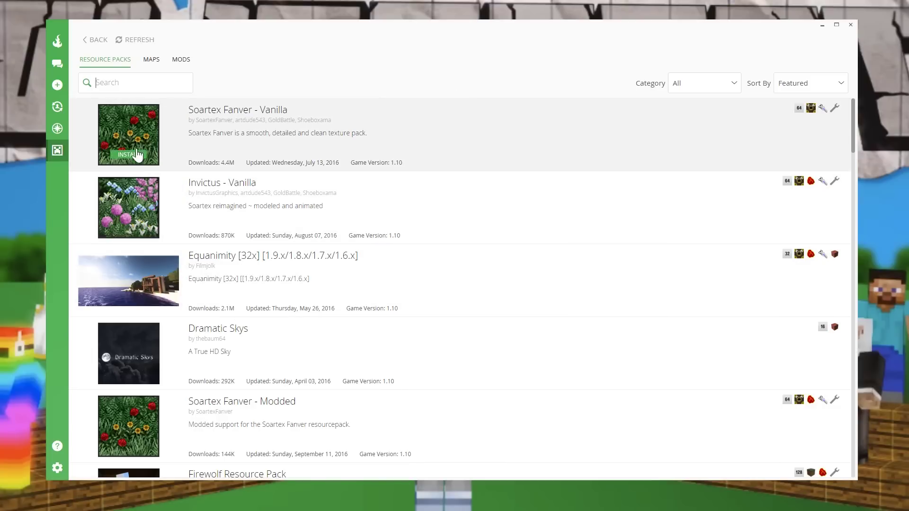
left_click(136, 155)
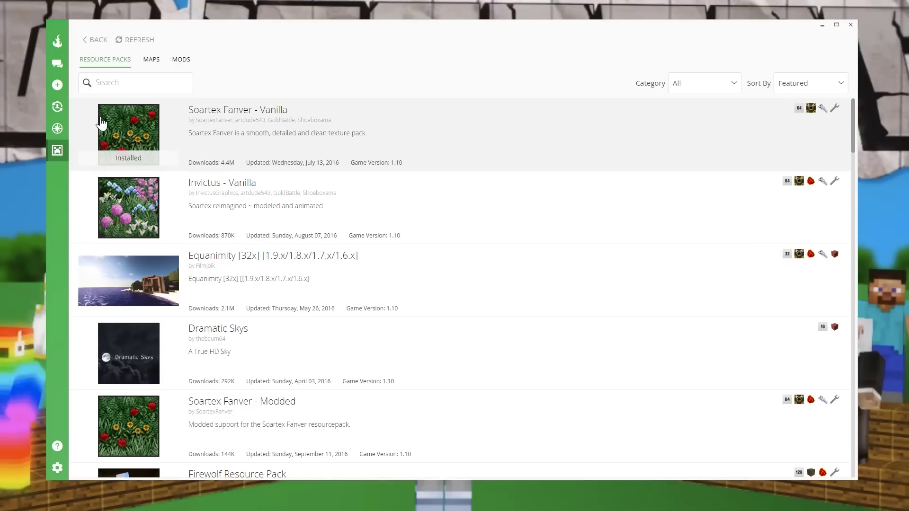
left_click(94, 43)
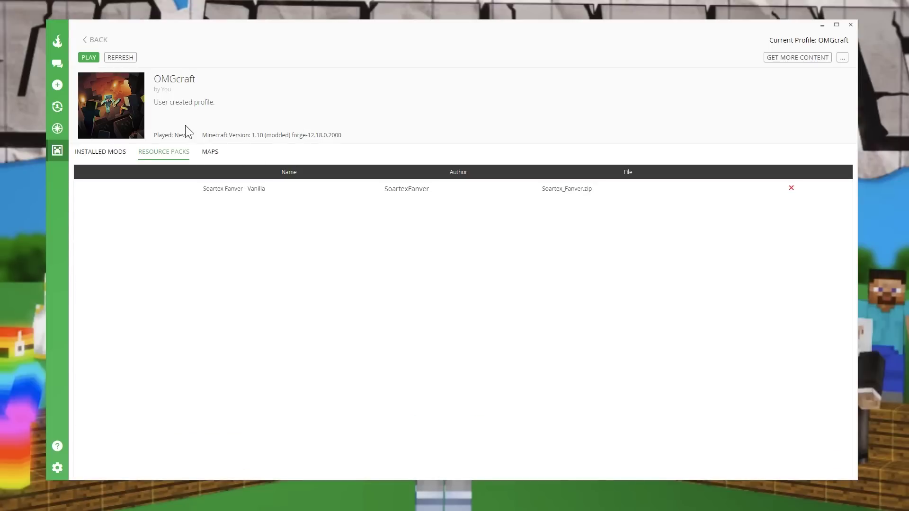
- Launch the OMGcraft profile and start the game from the Minecraft Launcher with that profile selected
left_click(90, 43)
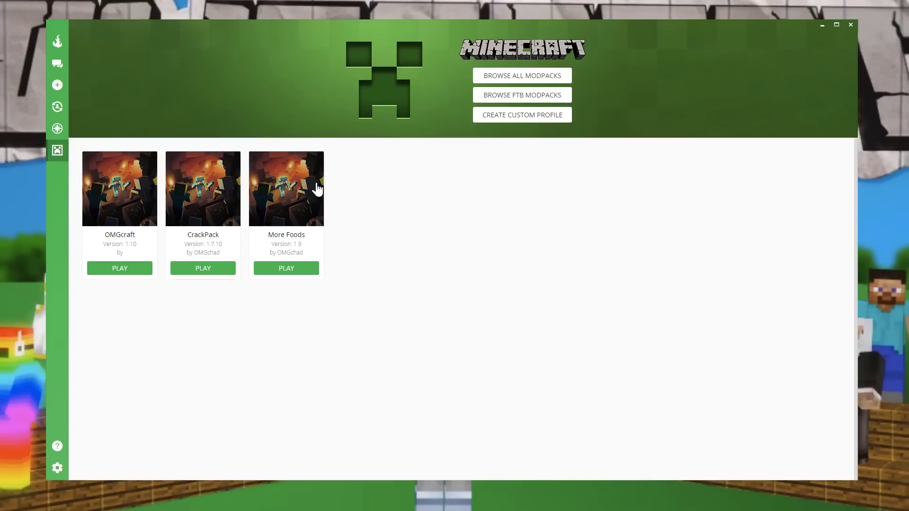
left_click(114, 267)
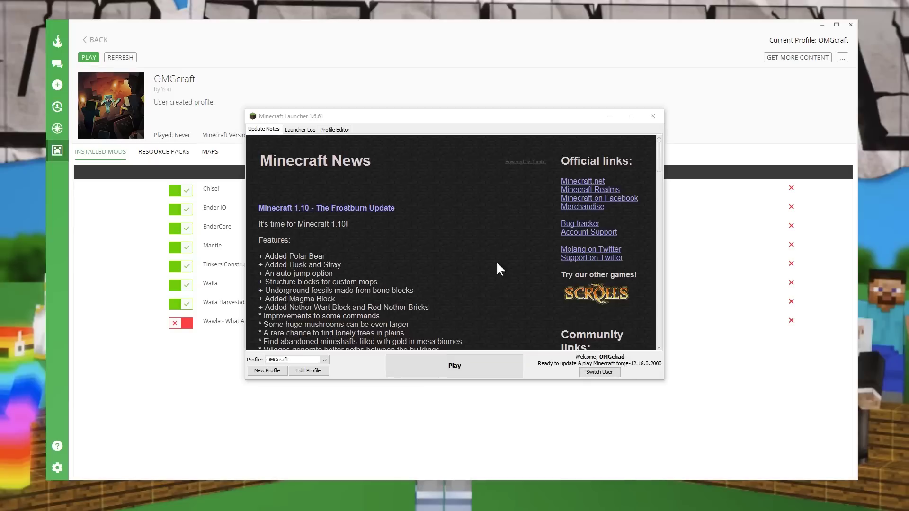
left_click(488, 366)
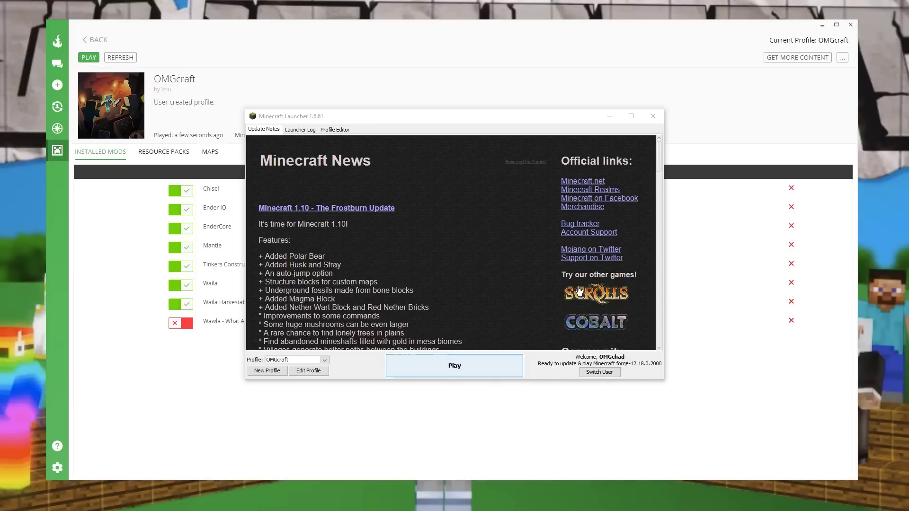
left_click(299, 359)
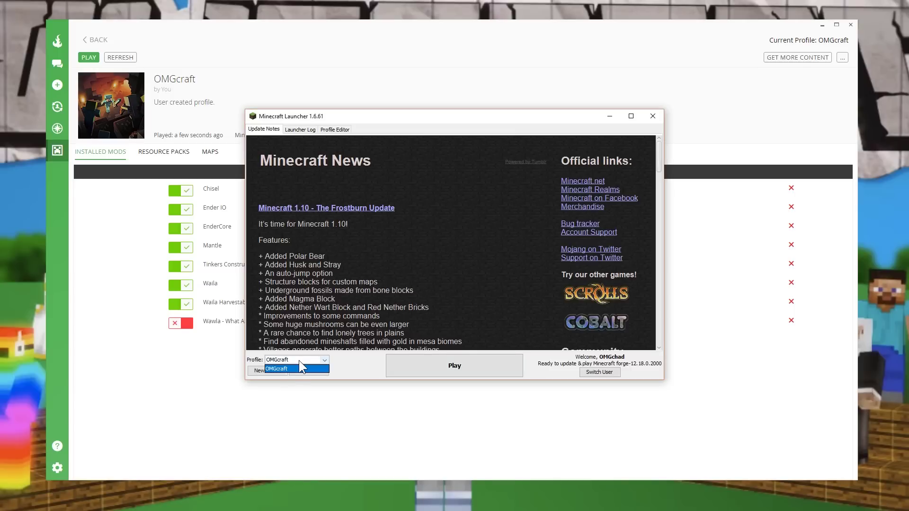
left_click(300, 361)
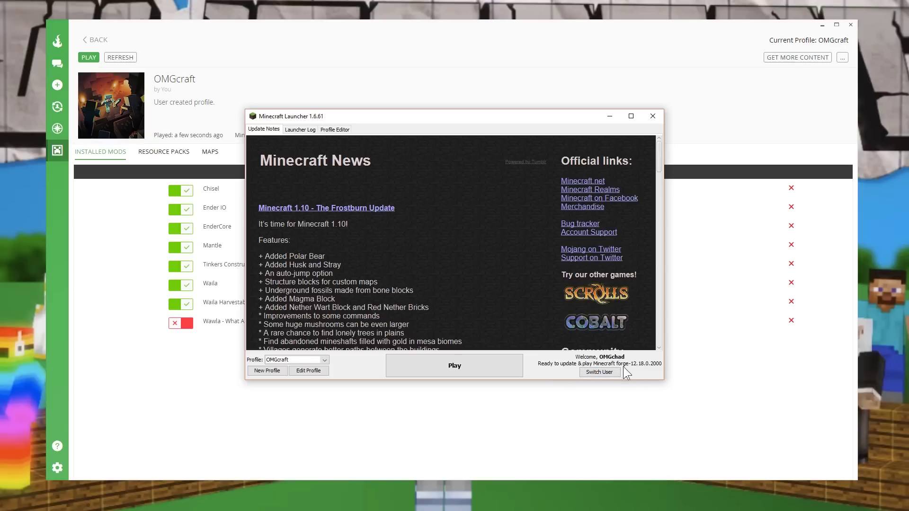
left_click(457, 369)
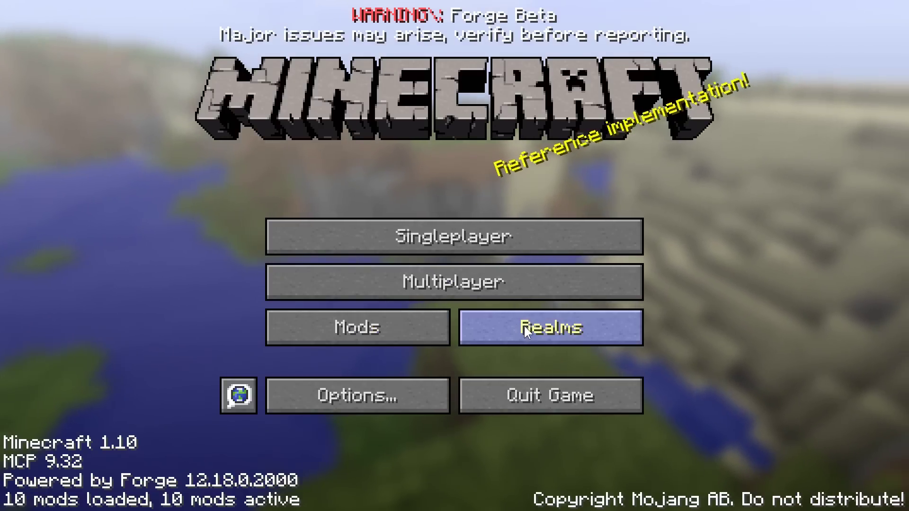
- Turn the game's music off and set the master volume to 33%
left_click(355, 395)
left_click(606, 183)
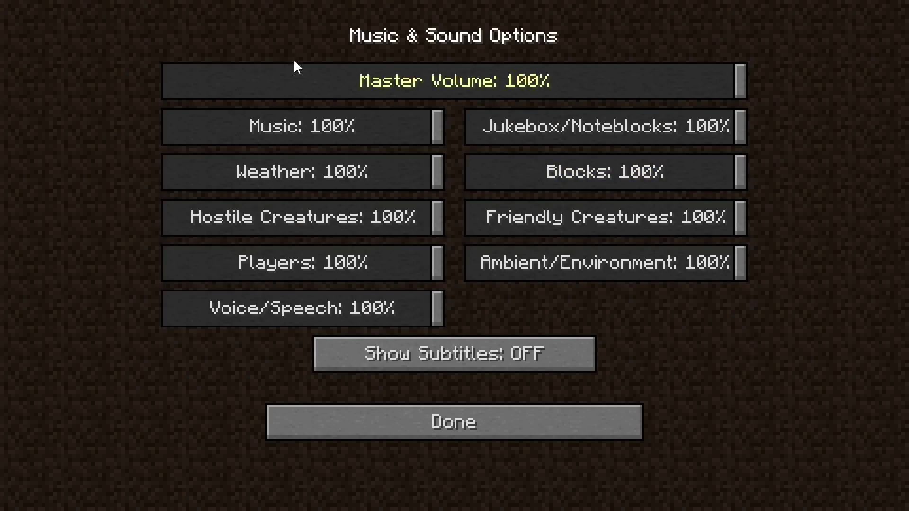
left_click_drag(340, 140, 132, 126)
left_click_drag(411, 80, 364, 72)
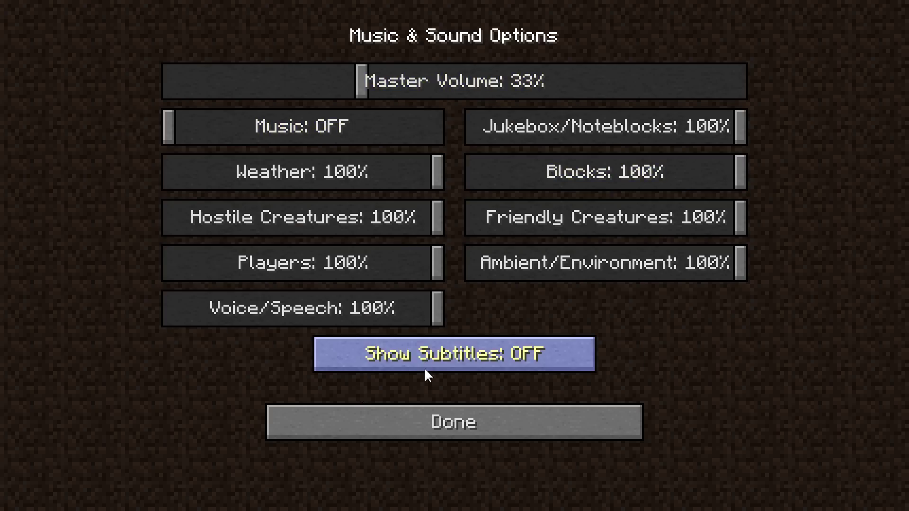
left_click(411, 417)
left_click(443, 421)
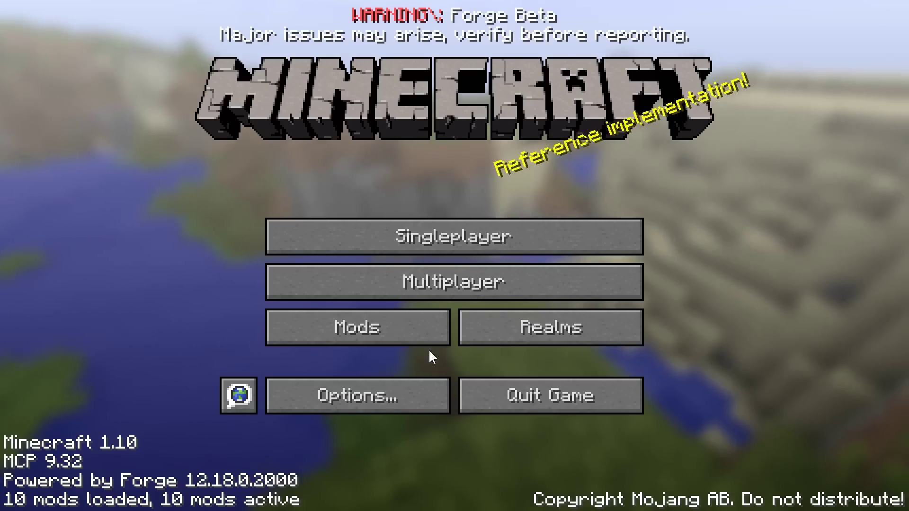
- Examine the list of loaded mods in the game and return to the title screen
left_click(412, 324)
scroll(254, 179, "down", 10)
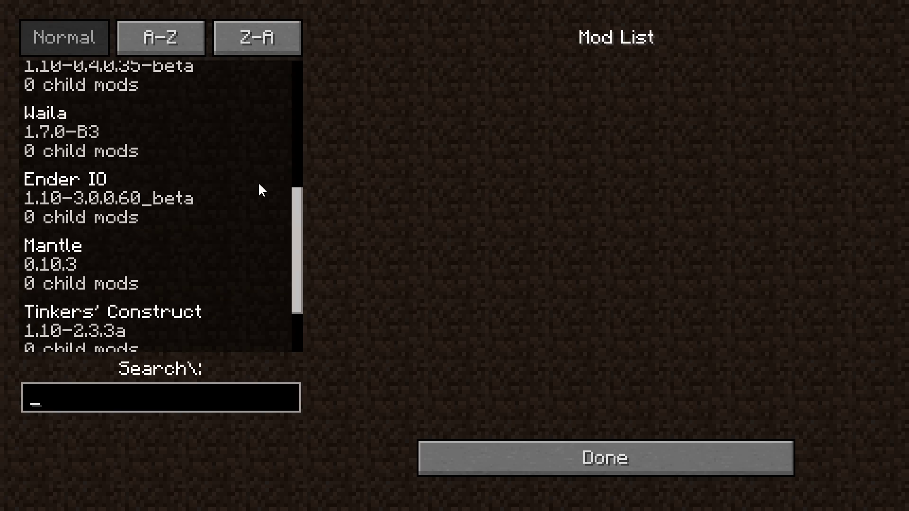
scroll(257, 228, "up", 5)
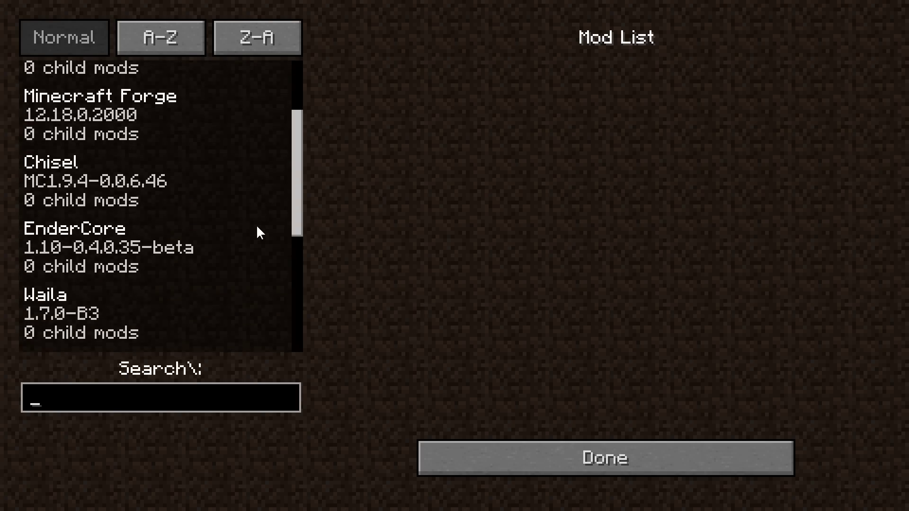
scroll(222, 220, "down", 1)
scroll(141, 146, "down", 3)
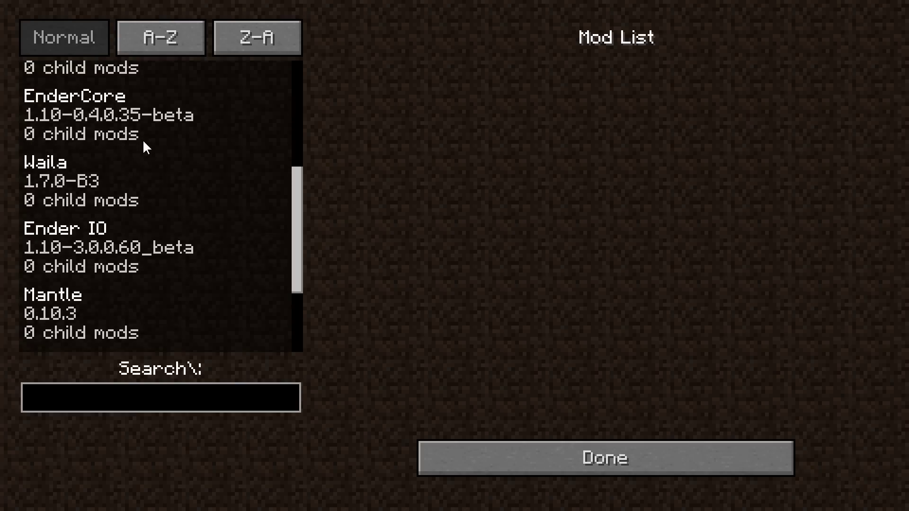
left_click(646, 472)
- Create a new singleplayer world named New World in Creative mode
left_click(419, 245)
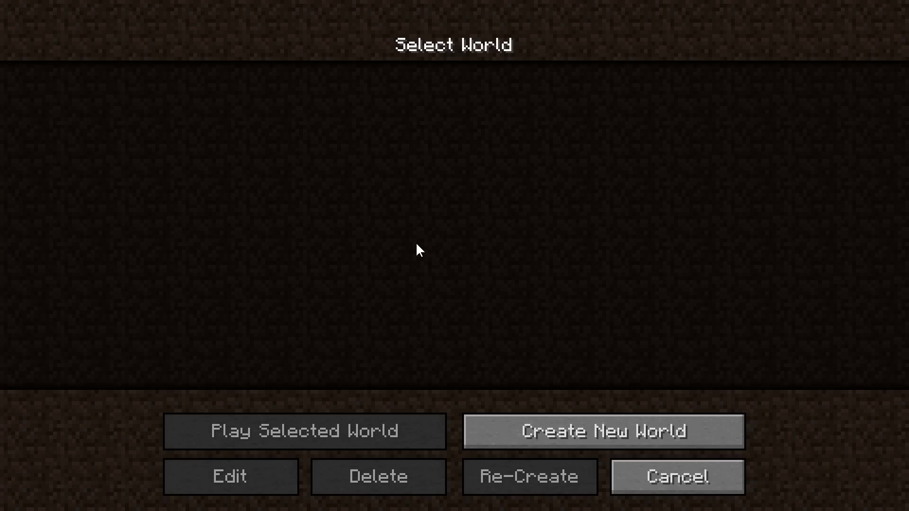
left_click(657, 441)
left_click(473, 243)
left_click(457, 250)
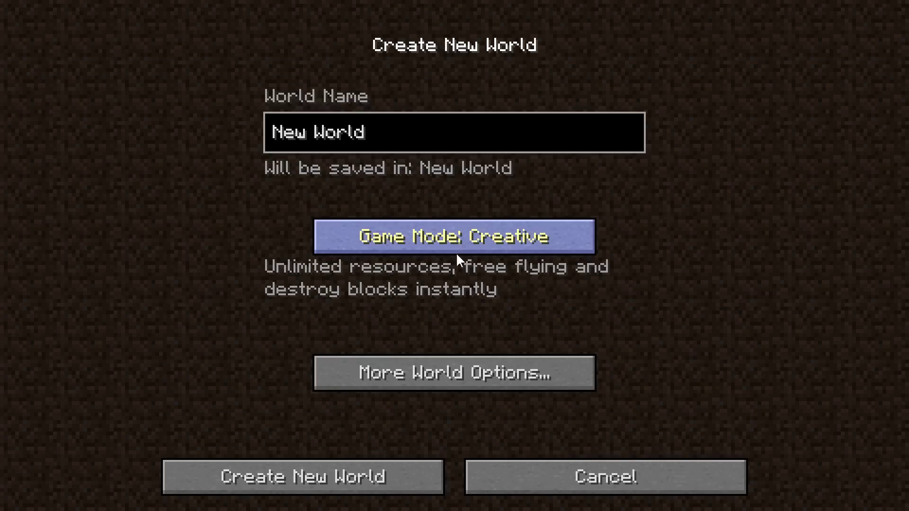
left_click(335, 471)
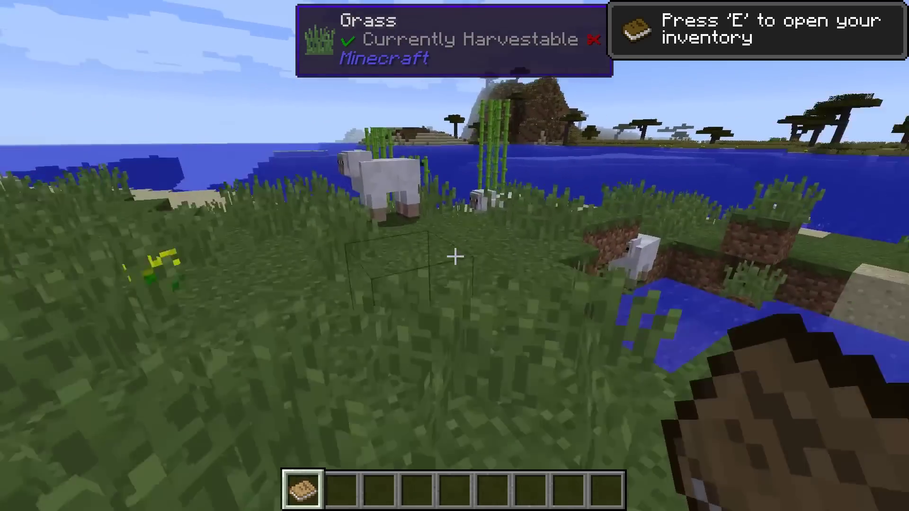
- Walk through the world, then open the Materials and You book and leaf through it to its last page
key("w")
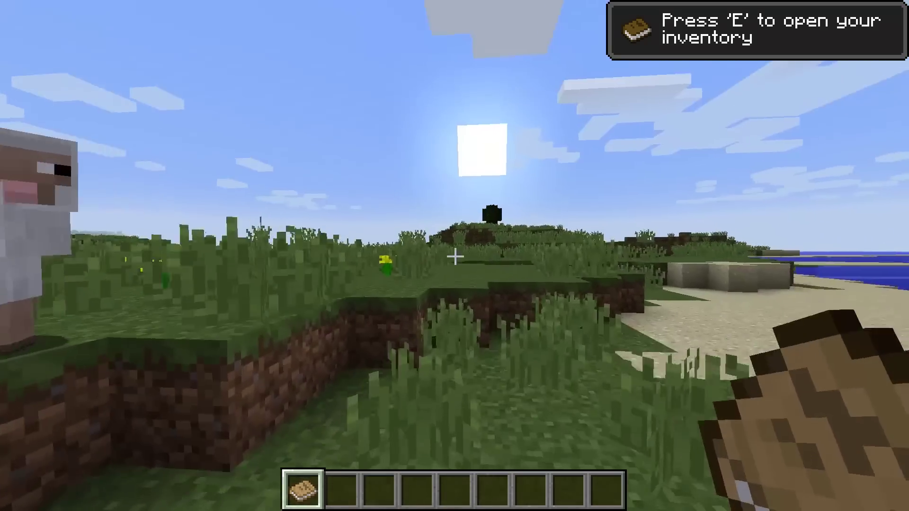
right_click(454, 256)
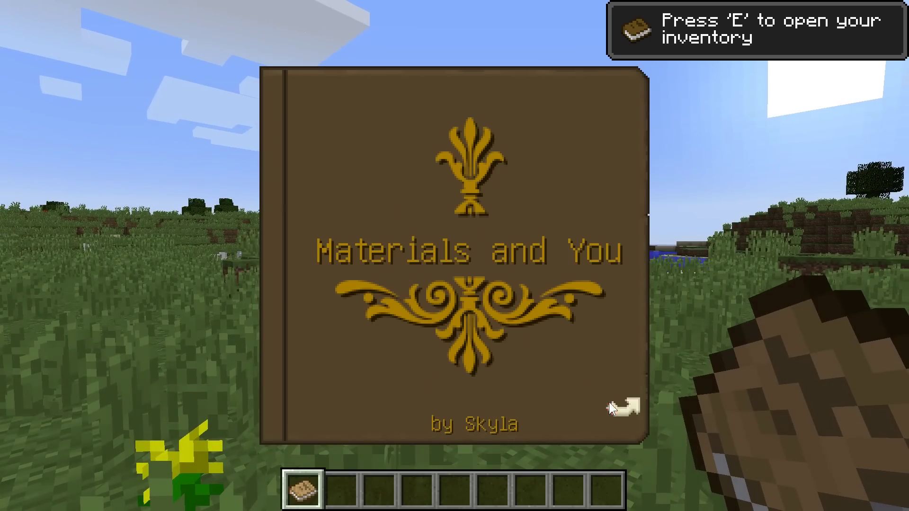
left_click(615, 406)
left_click(781, 407)
left_click(780, 408)
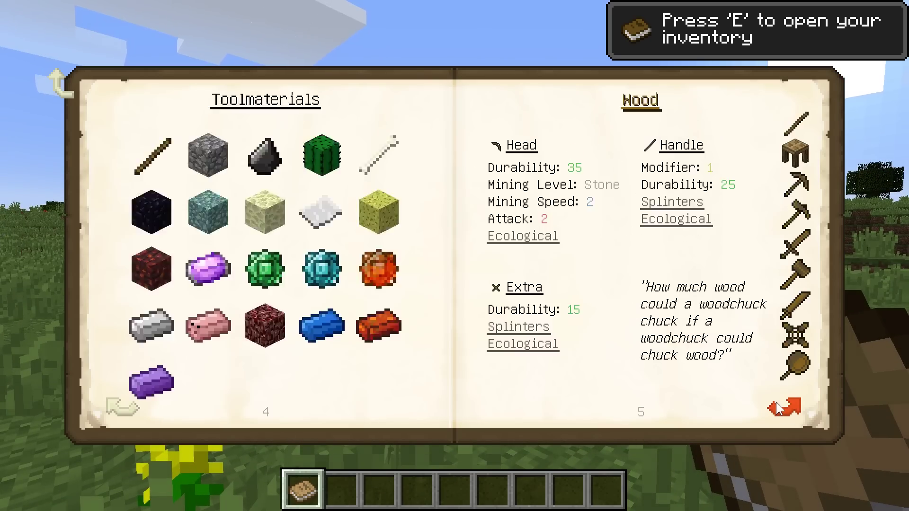
double_click(778, 408)
triple_click(779, 408)
double_click(780, 408)
triple_click(780, 408)
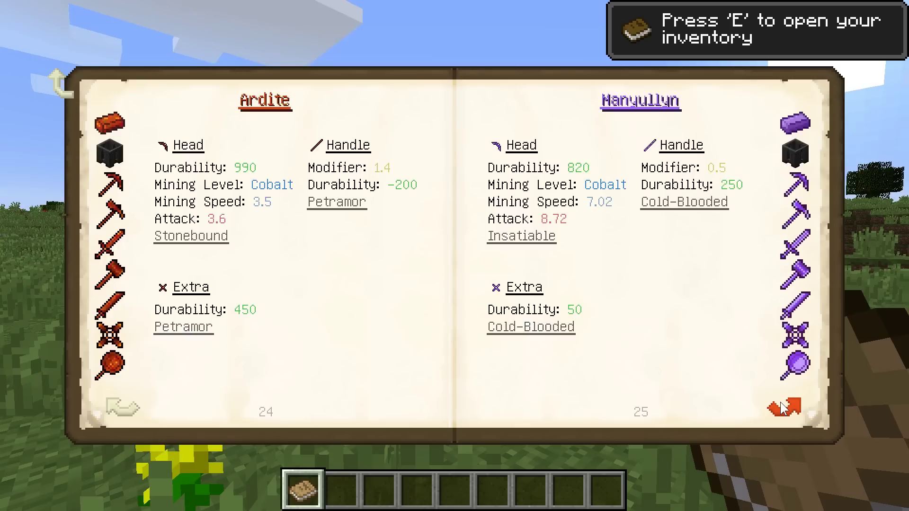
double_click(781, 408)
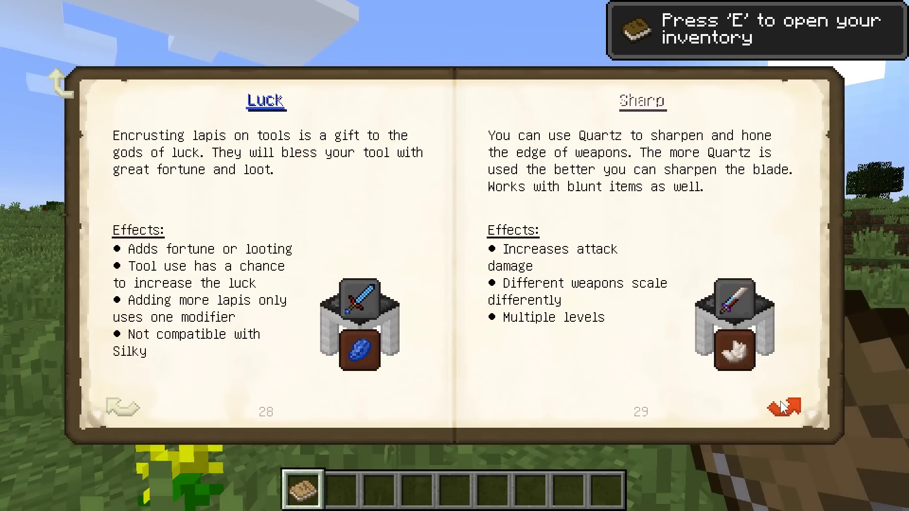
triple_click(783, 399)
double_click(784, 400)
triple_click(785, 403)
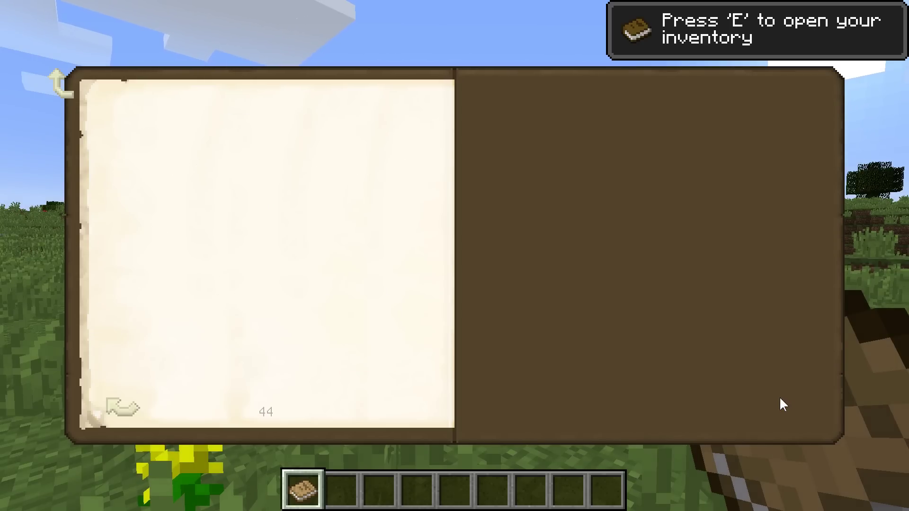
key("Escape")
- Look through the creative inventory's Miscellaneous and Search Items categories and go to its second page
key("e")
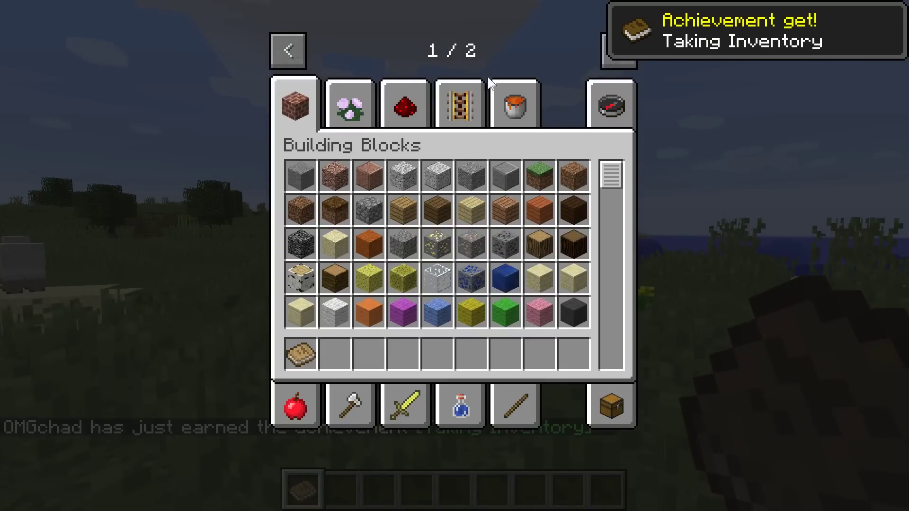
left_click(512, 114)
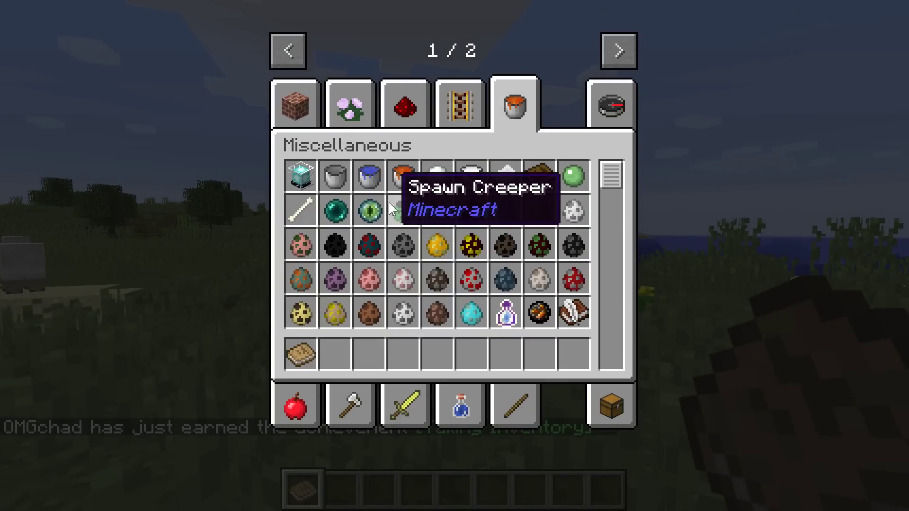
left_click(614, 79)
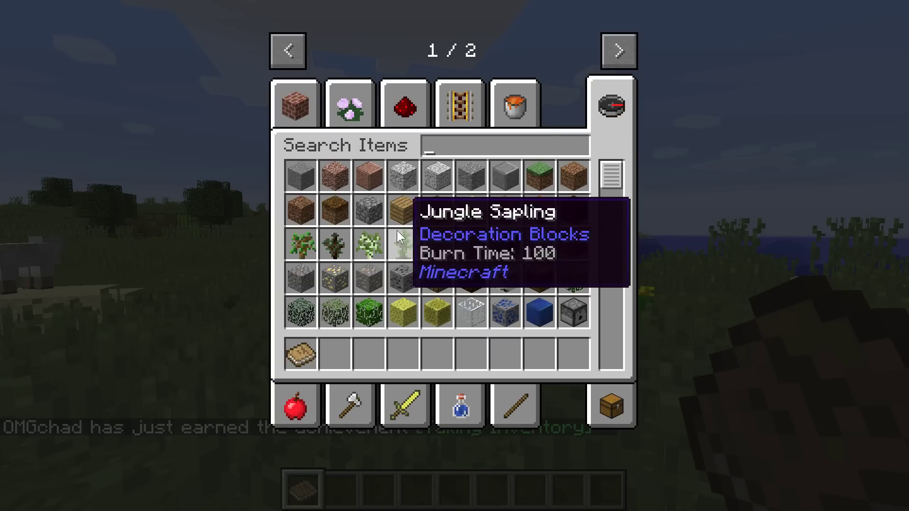
scroll(527, 234, "down", 6)
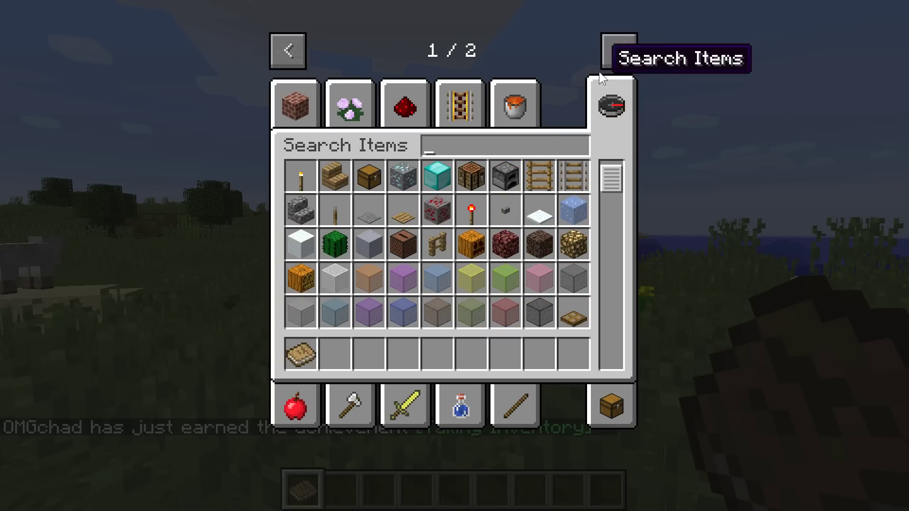
left_click(617, 53)
key("Escape")
- Activate the Soartex Fanver resource pack in the game options
key("Escape")
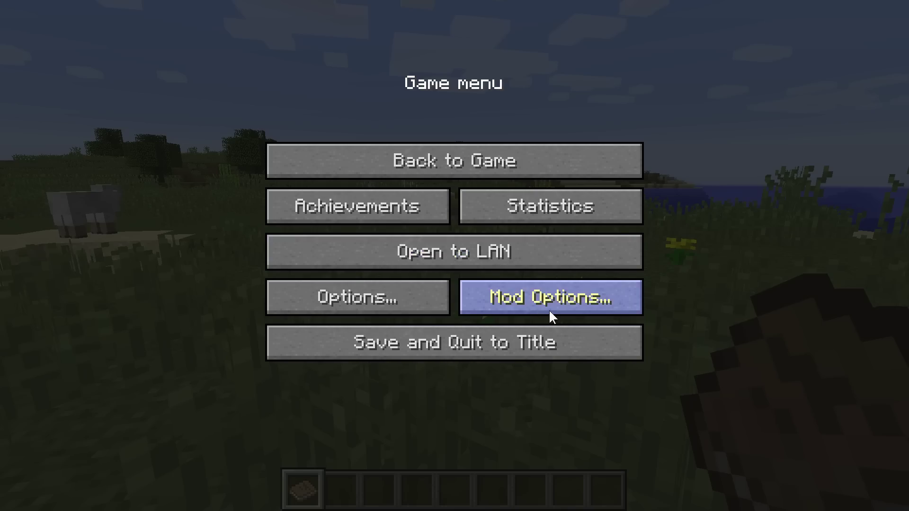
left_click(382, 291)
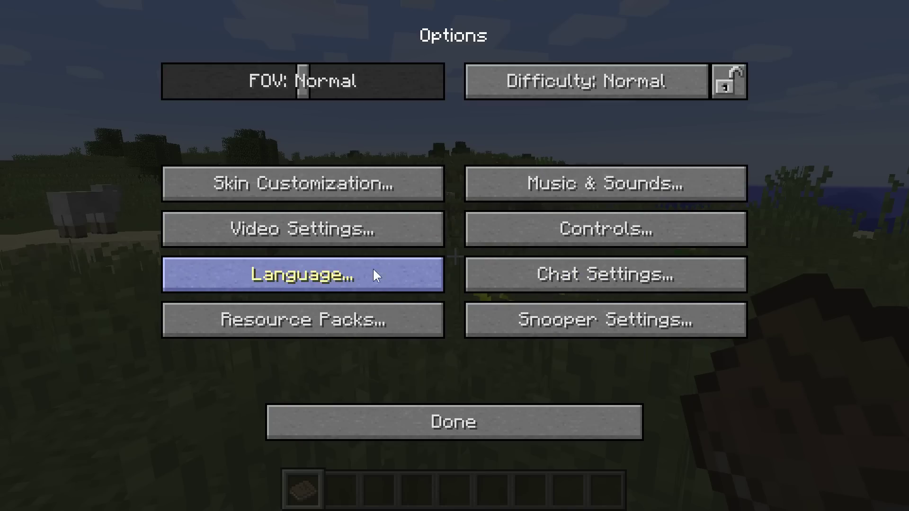
left_click(274, 320)
left_click(101, 120)
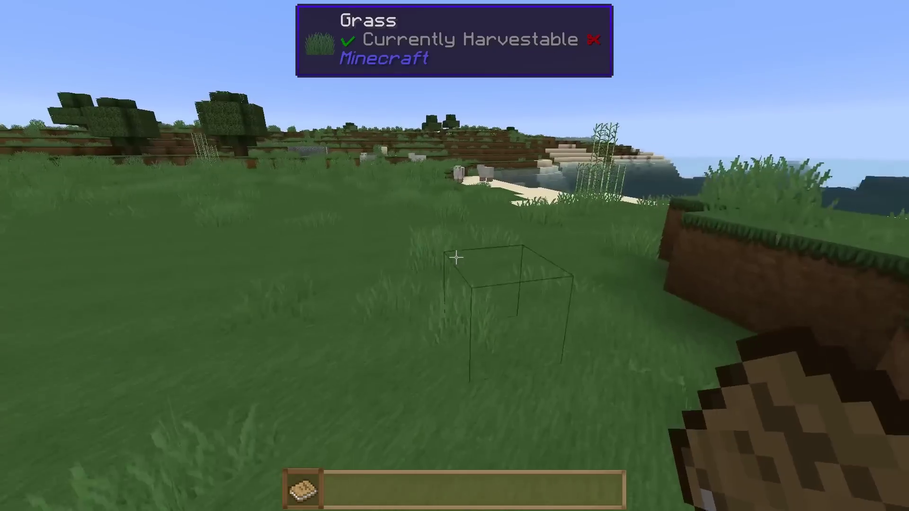
- View the Tinkers' Smeltery items in the creative inventory
key("e")
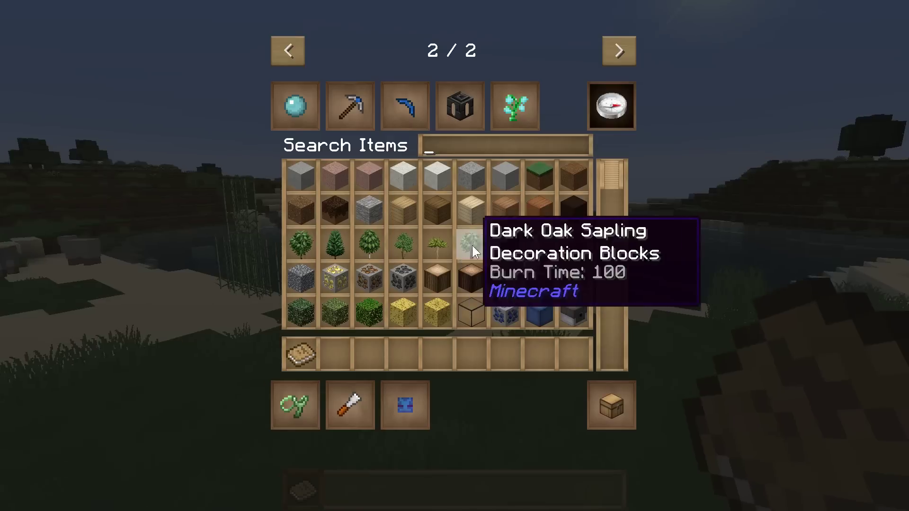
left_click(472, 112)
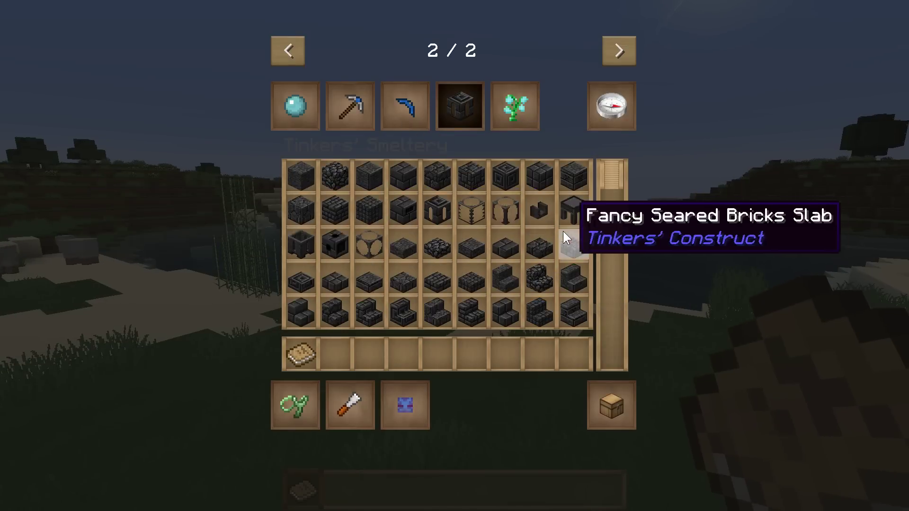
- Put a seared stone block in the third hotbar slot and look through the rest of the Tinkers' Smeltery items
left_click(539, 176)
left_click(369, 354)
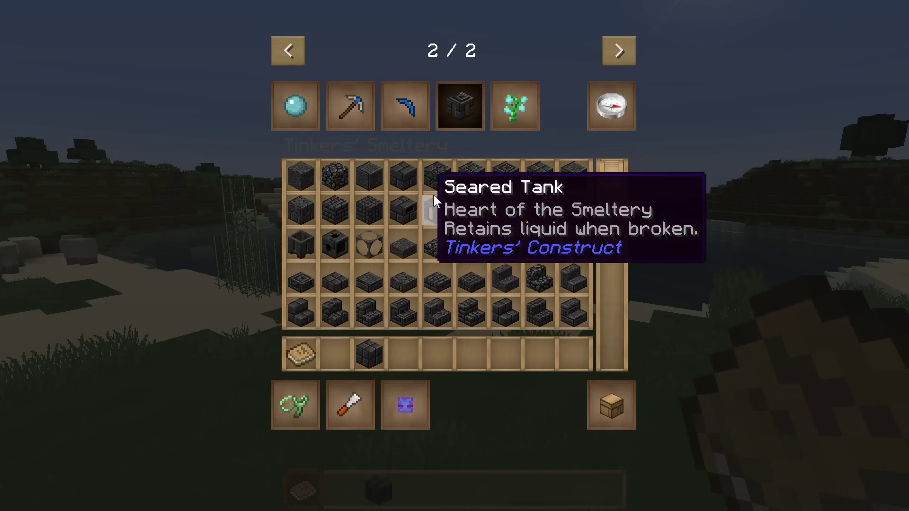
scroll(578, 249, "down", 3)
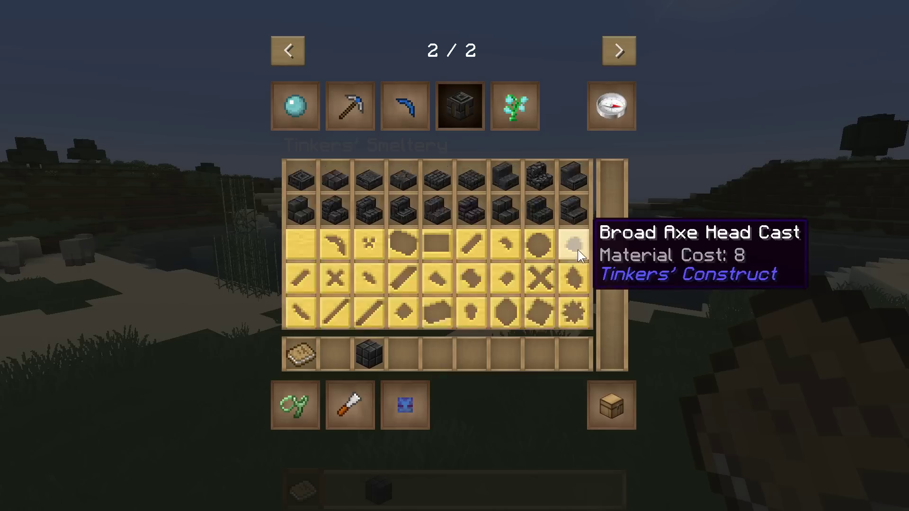
scroll(579, 253, "down", 2)
scroll(582, 251, "up", 5)
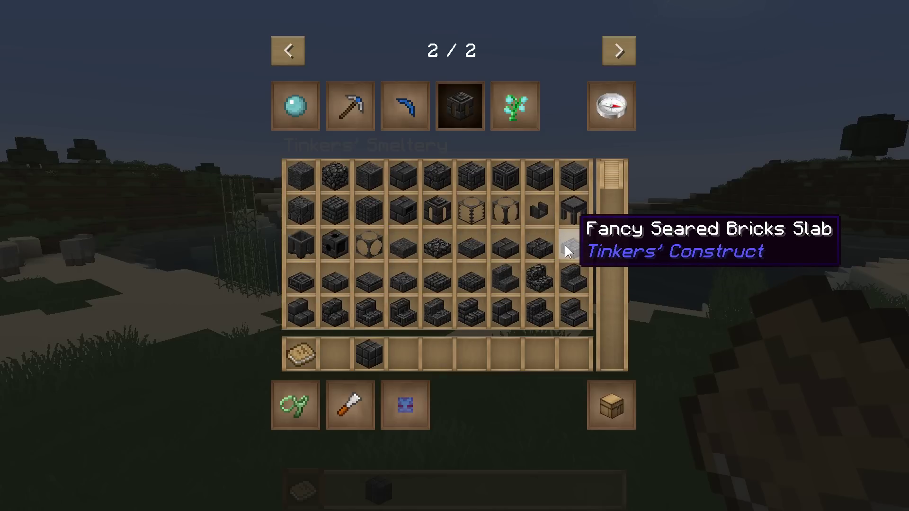
- Select the seared stone in the hotbar and place a cluster of its blocks on the grass
key("e")
scroll(454, 256, "down", 2)
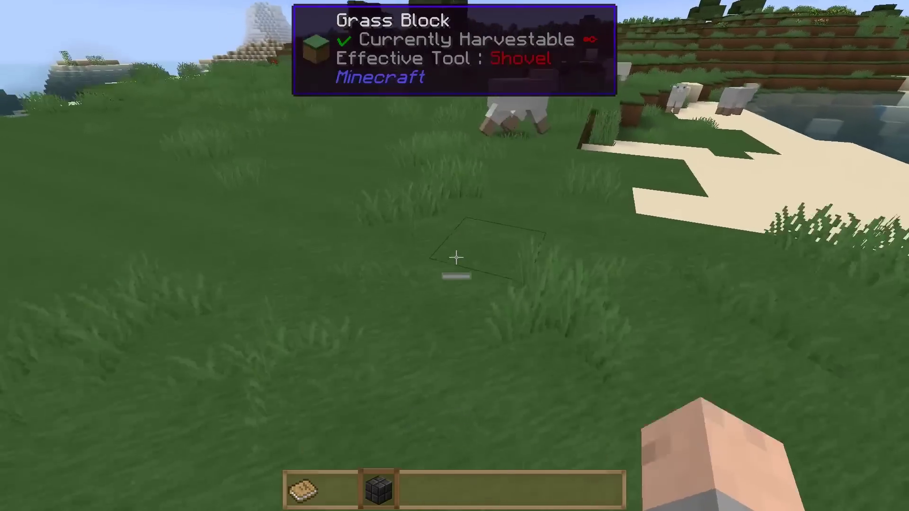
right_click(456, 257)
right_click(455, 257)
right_click(455, 257)
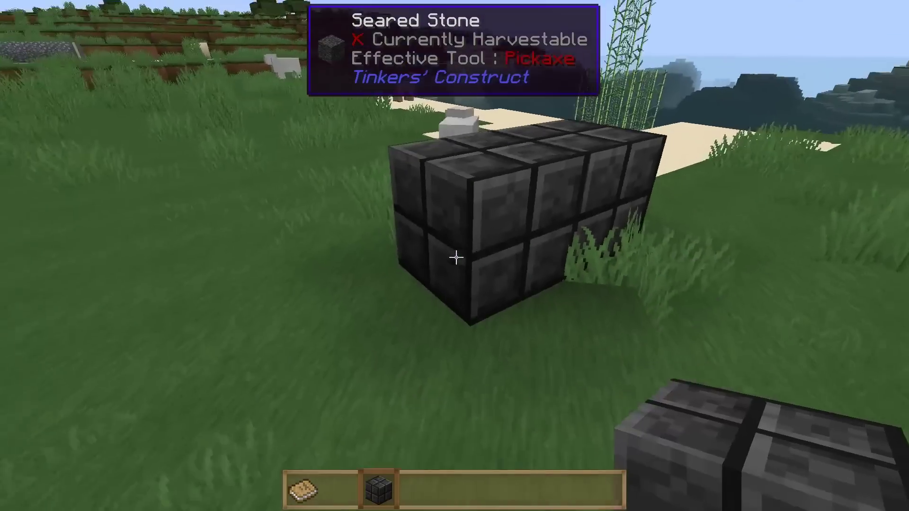
key("e")
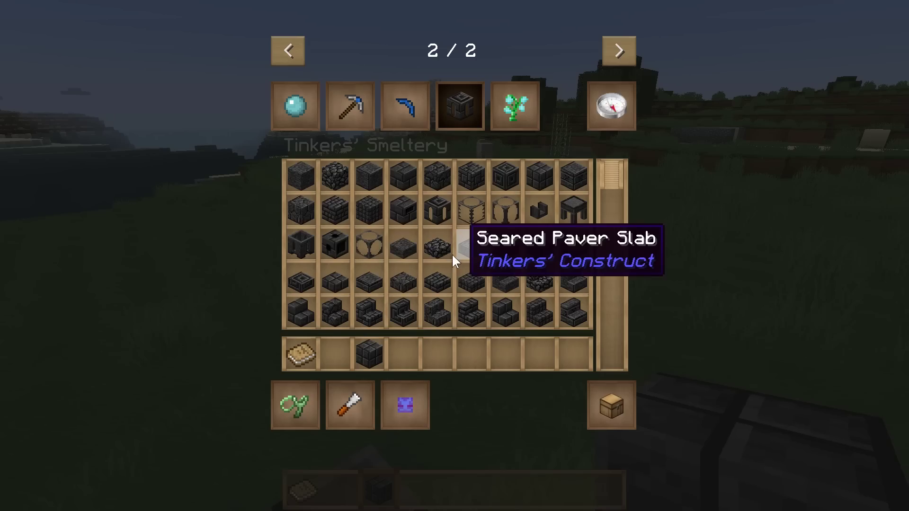
key("e")
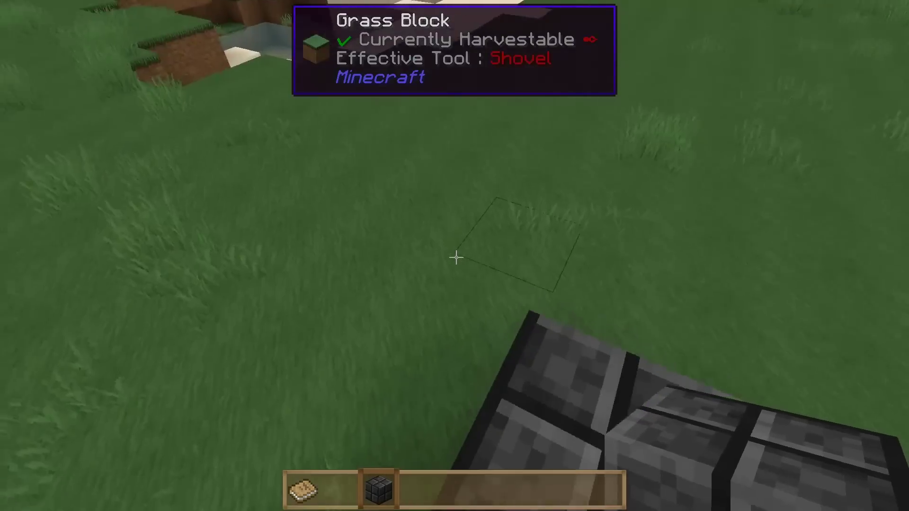
right_click(456, 257)
right_click(456, 258)
right_click(456, 257)
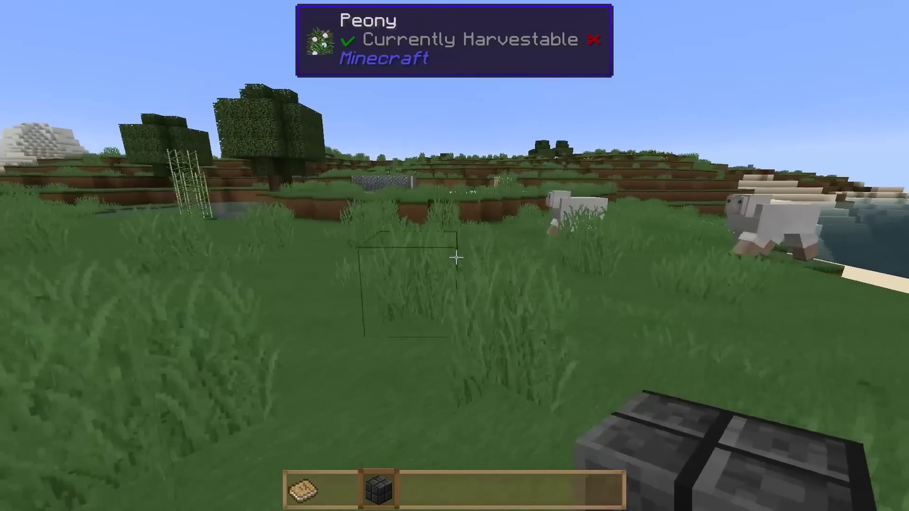
- Walk to the gravel-edged pond and pick up the dropped white flowers and seeds
key("w")
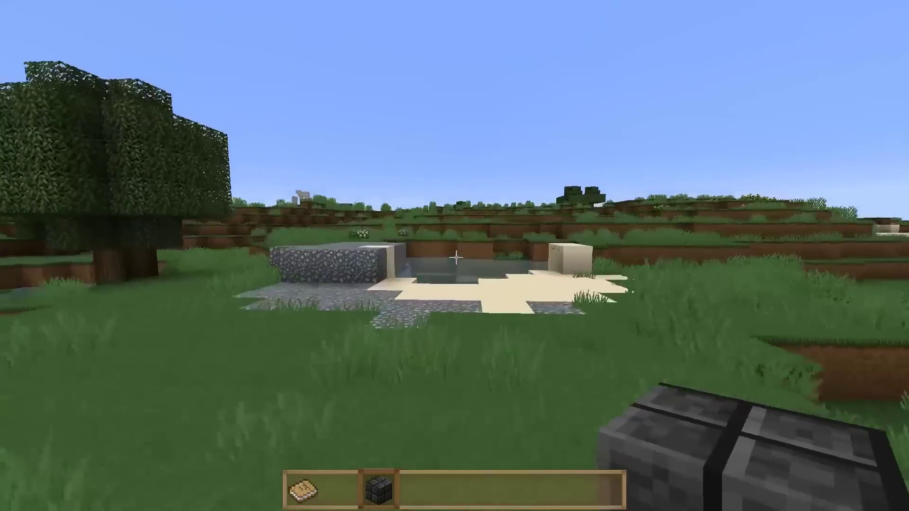
key("w")
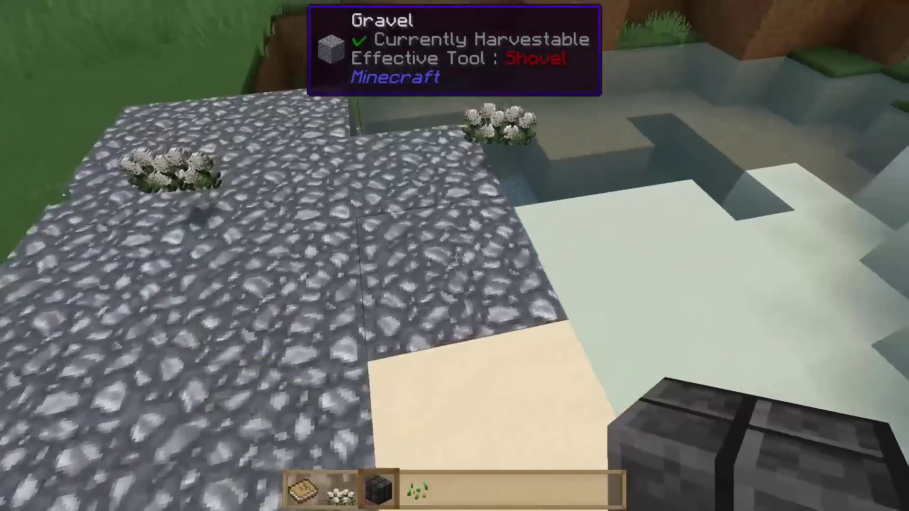
key("w")
key("w")
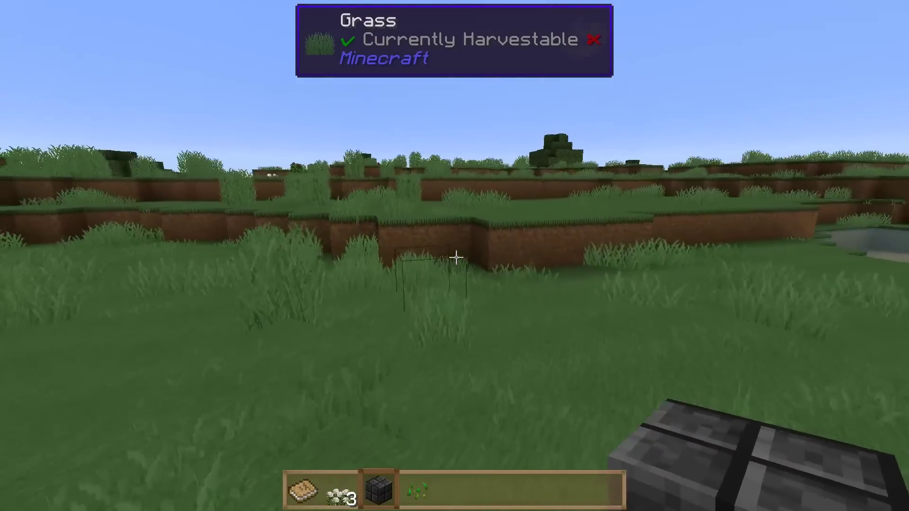
- Explore the grassland past the red rose bushes to the sunflowers and view the floating island in the sky
key("w")
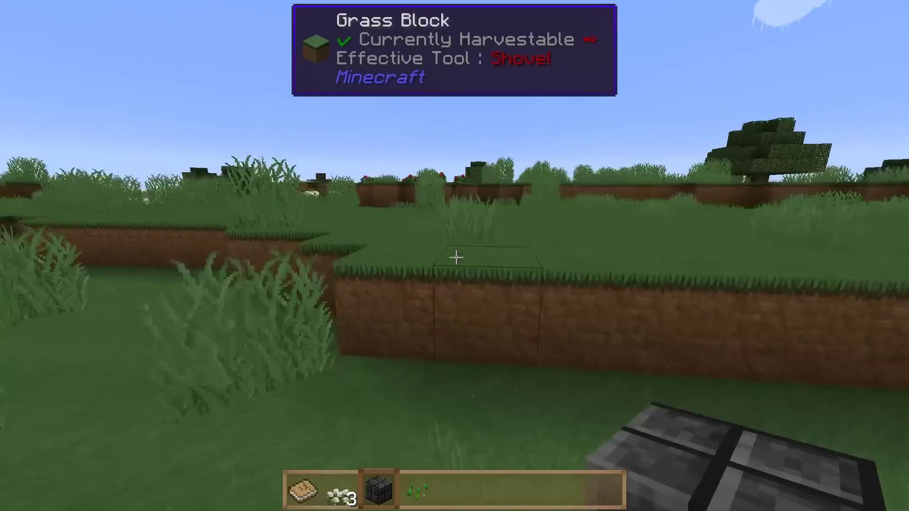
key("w")
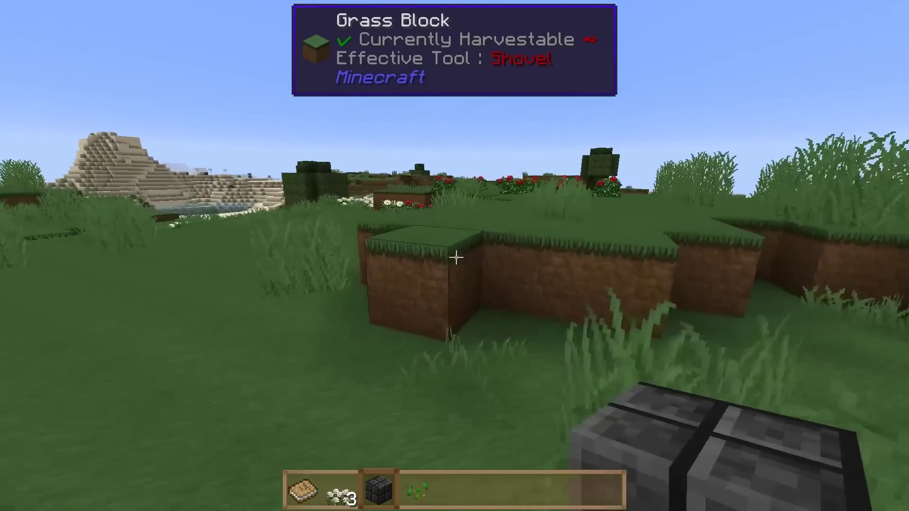
key("w")
key("w")
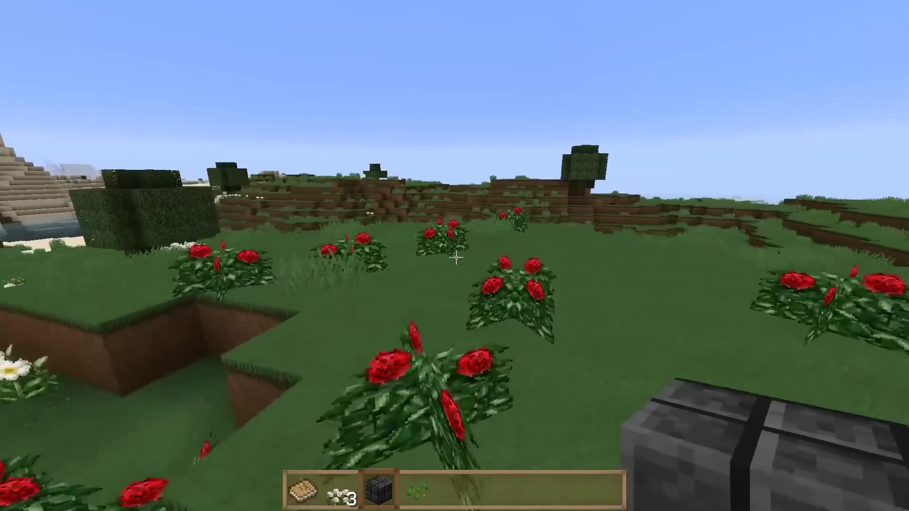
key("w")
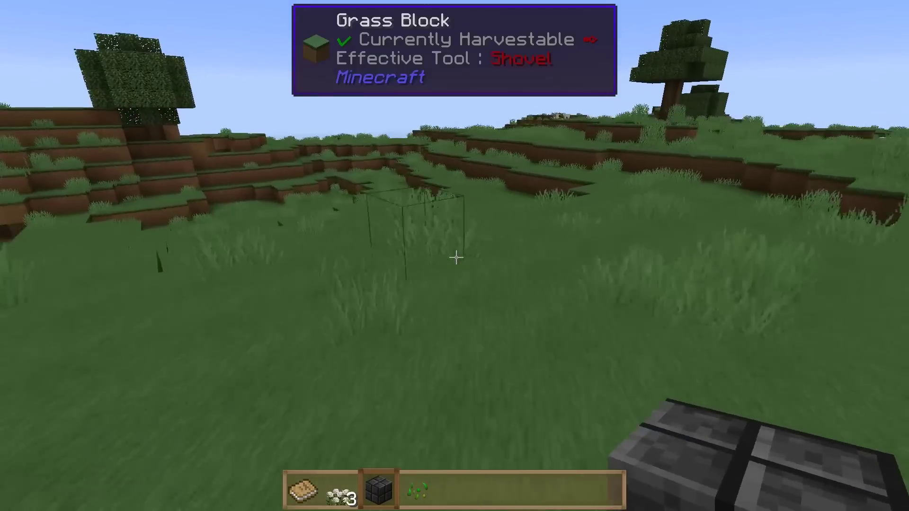
key("w")
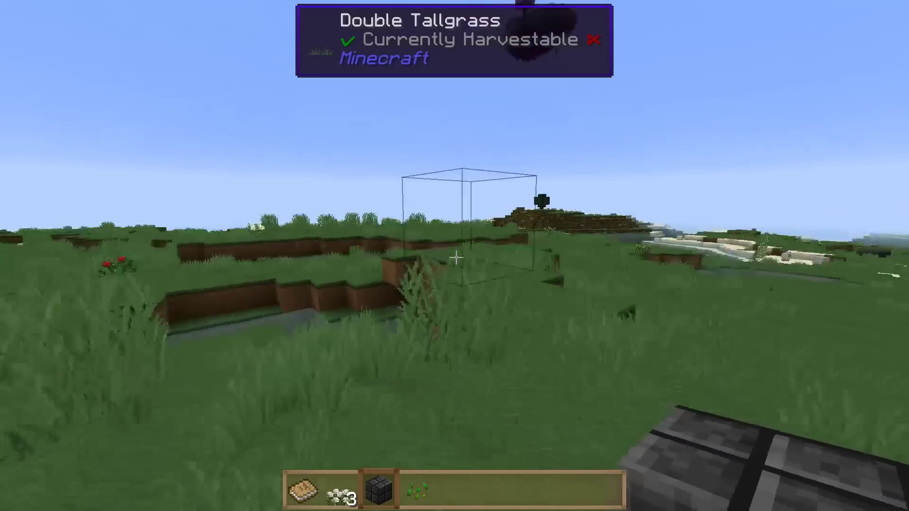
key("w")
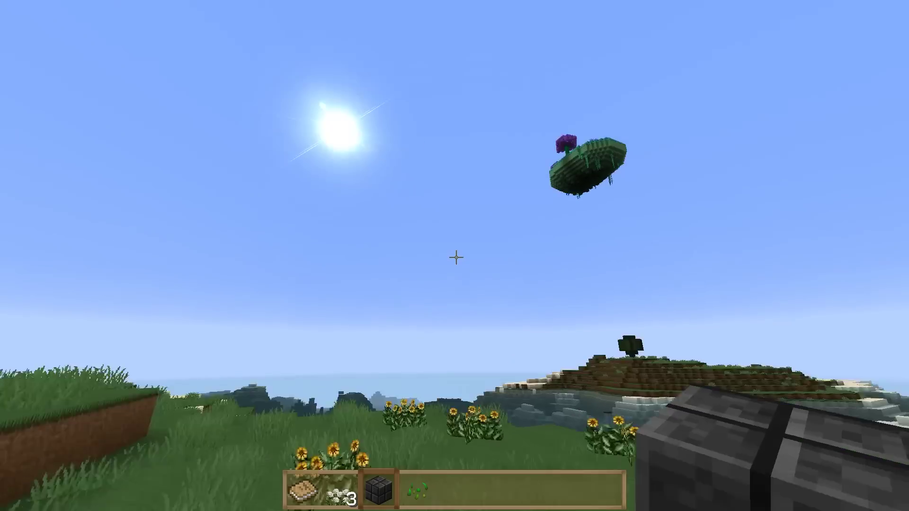
- Follow the sandy slope along the shore and climb the grassy terraces to view the terrain textures
left_click(456, 257)
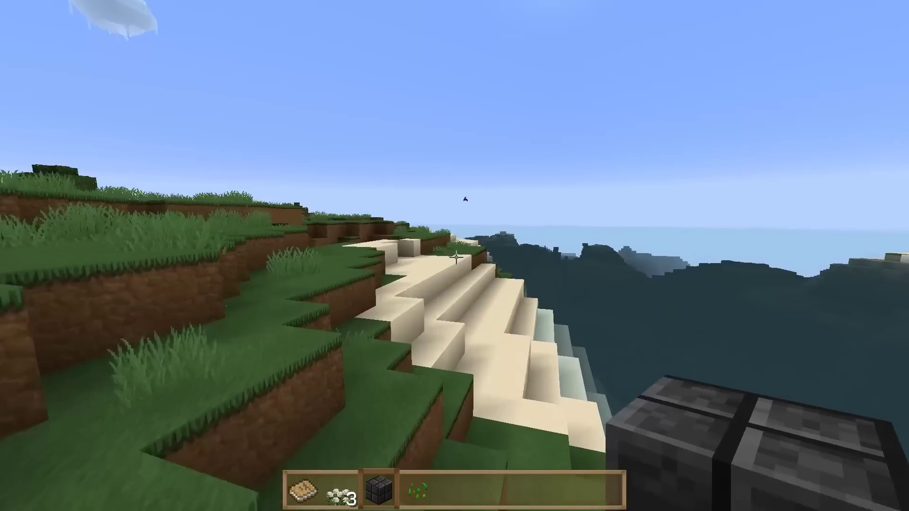
key("w")
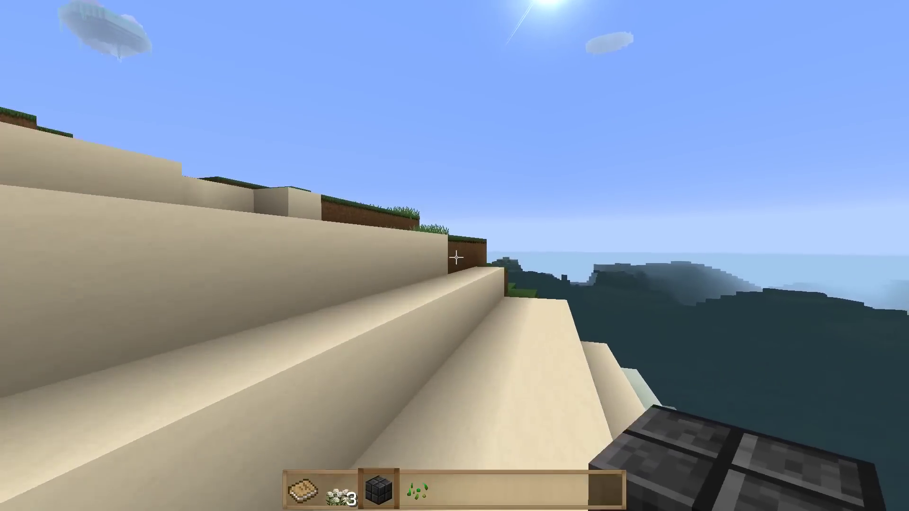
key("w")
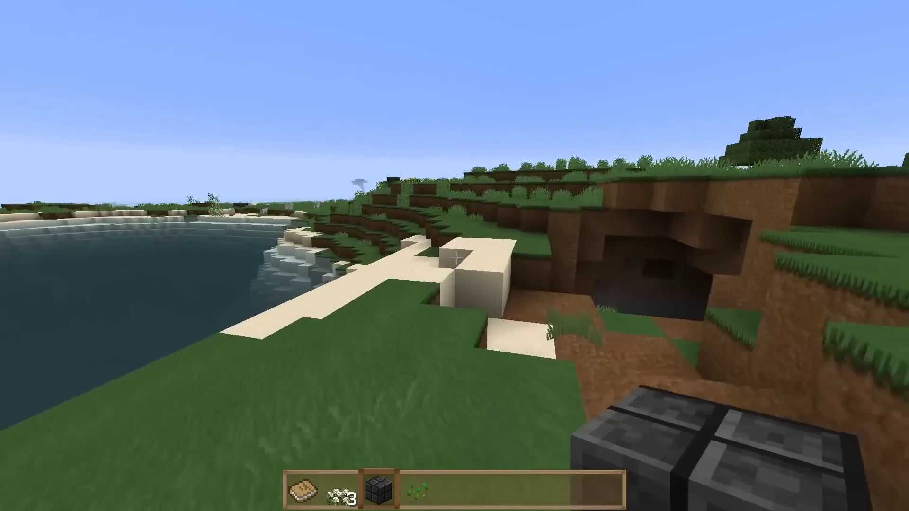
key("w")
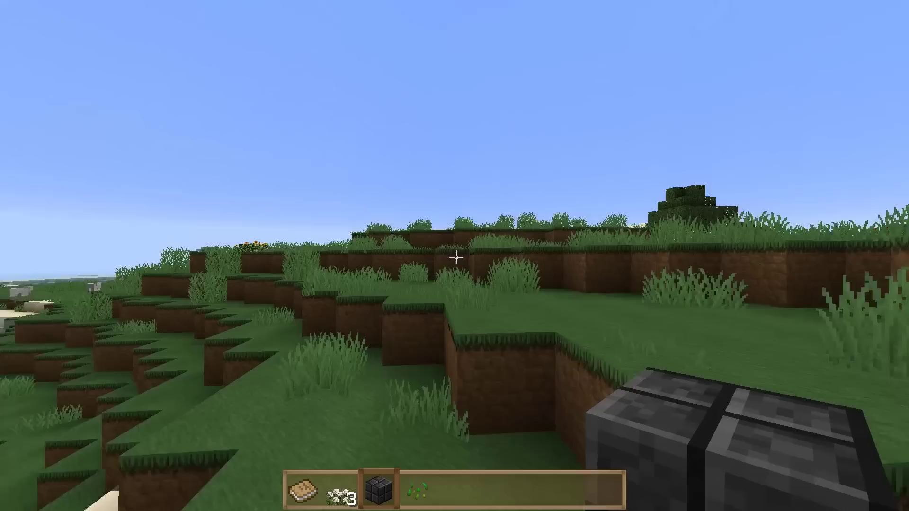
key("w")
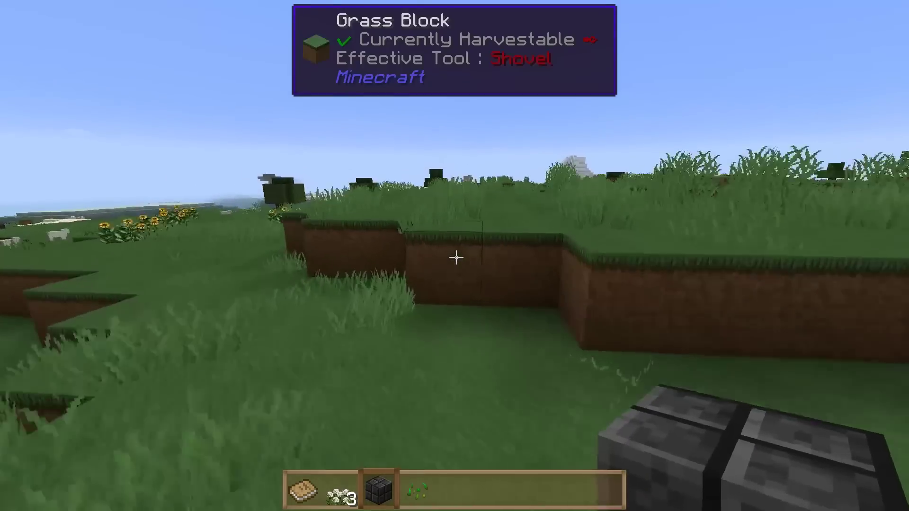
- Walk back past the pond to the placed seared stone blocks and beyond, with an empty hotbar slot selected
key("w")
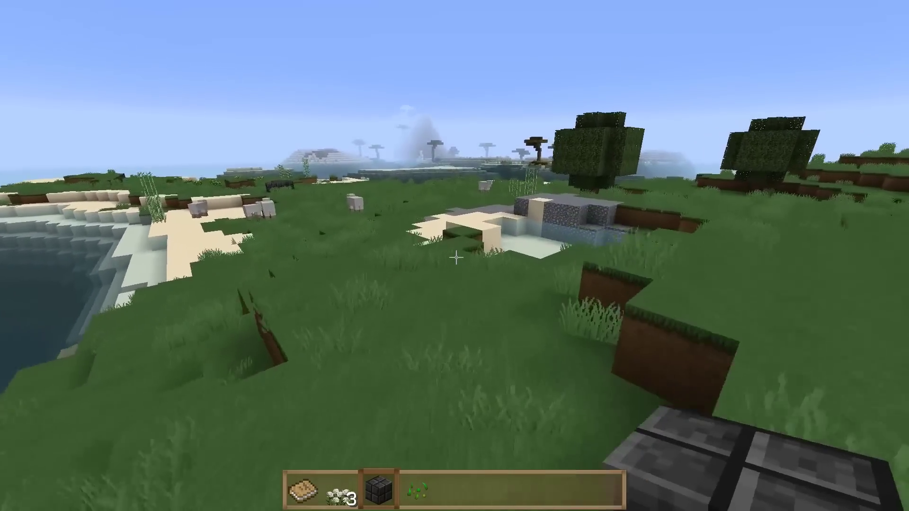
key("w")
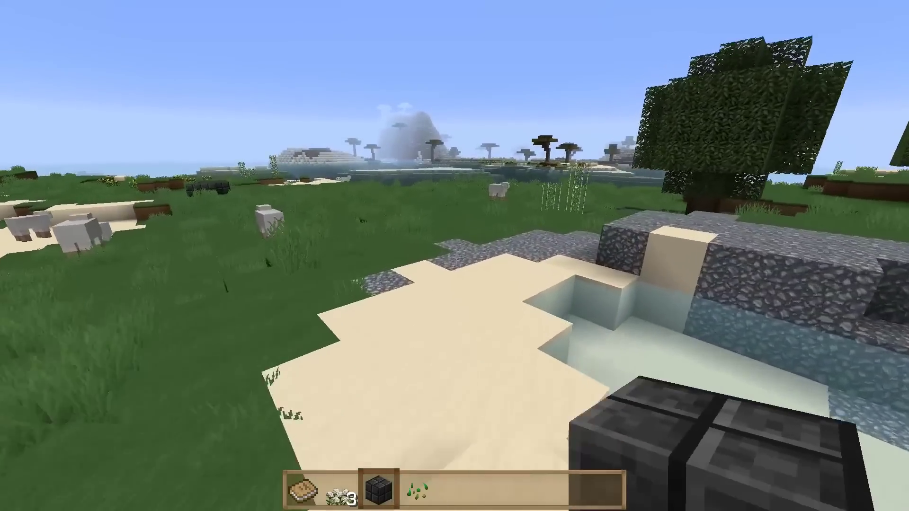
key("w")
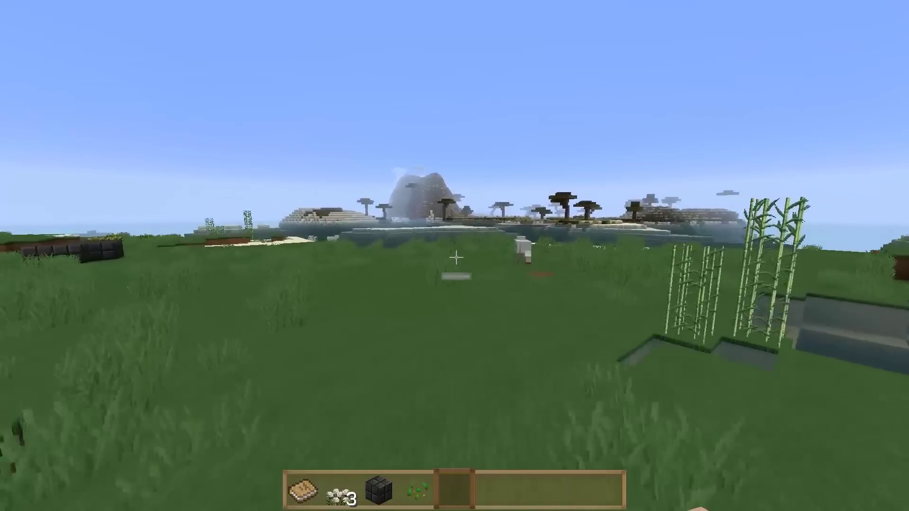
key("w")
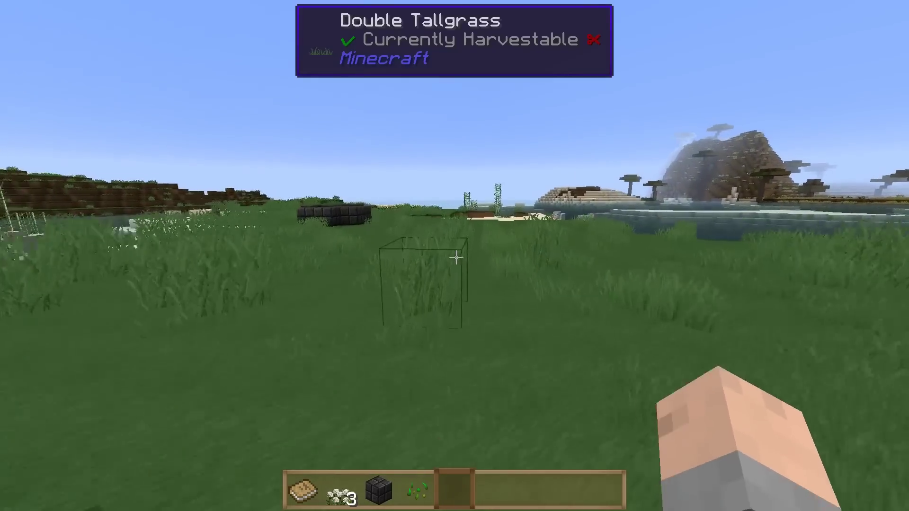
key("w")
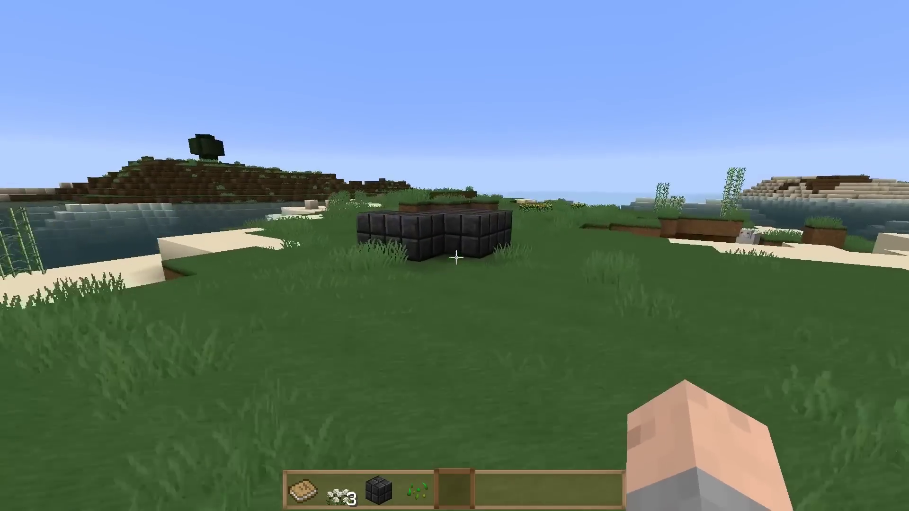
key("w")
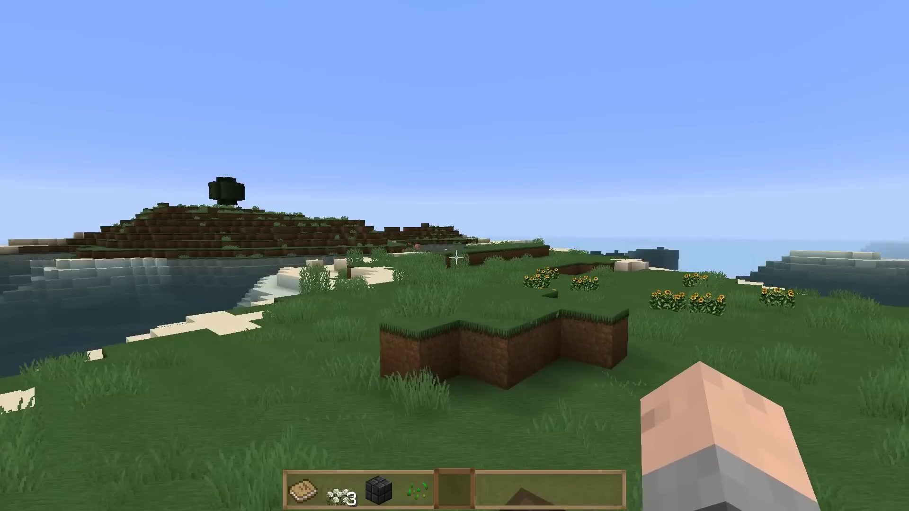